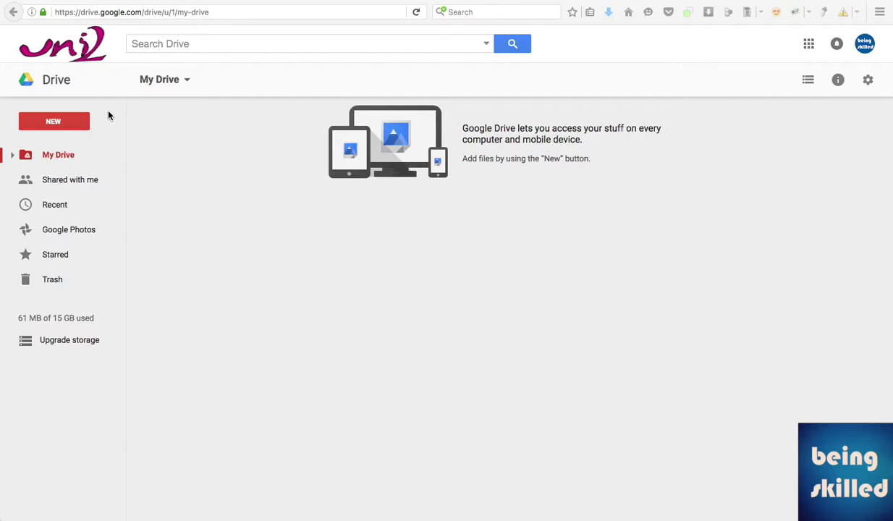
Step: Create a new blank Google Form from Google Drive's New > More menu
{"action": "left_click", "coordinate": [71, 123]}
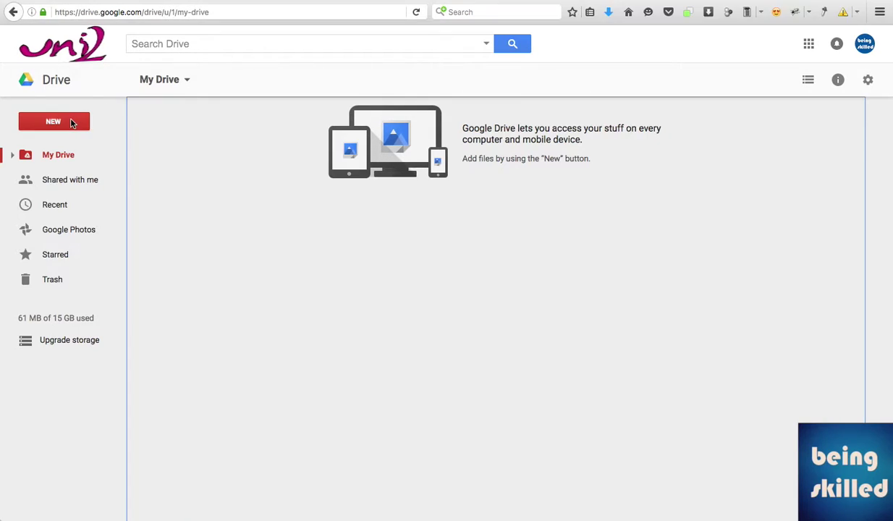
{"action": "left_click", "coordinate": [71, 123]}
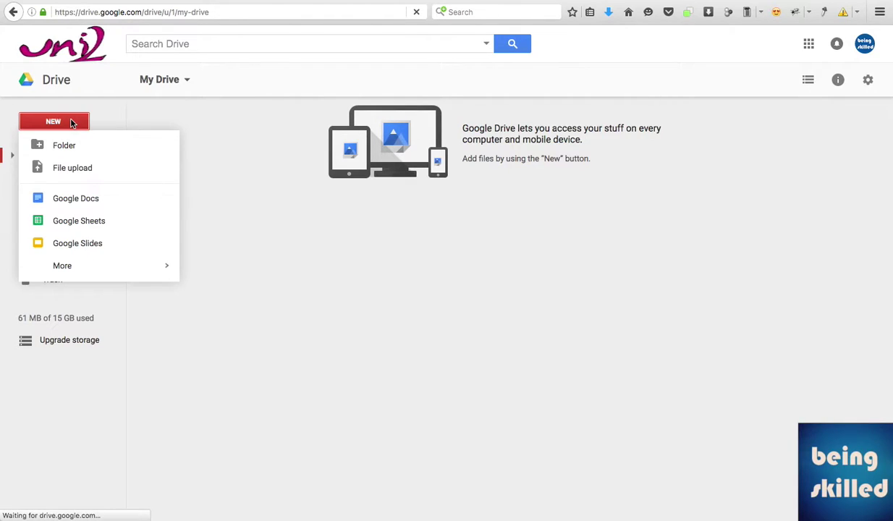
{"action": "mouse_move", "coordinate": [84, 265]}
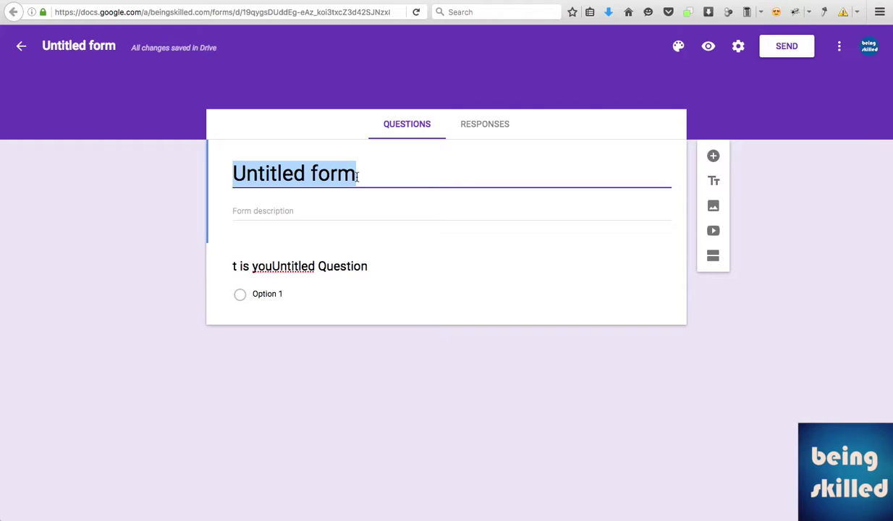
Step: Title the form 'Welcome to BeingSkilled'
{"action": "type", "text": "Welcome to"}
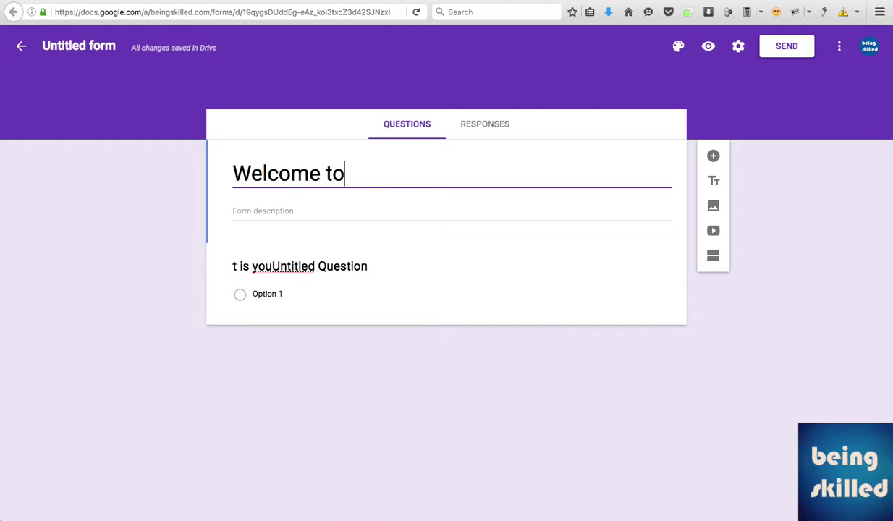
{"action": "type", "text": " BeingSkilled"}
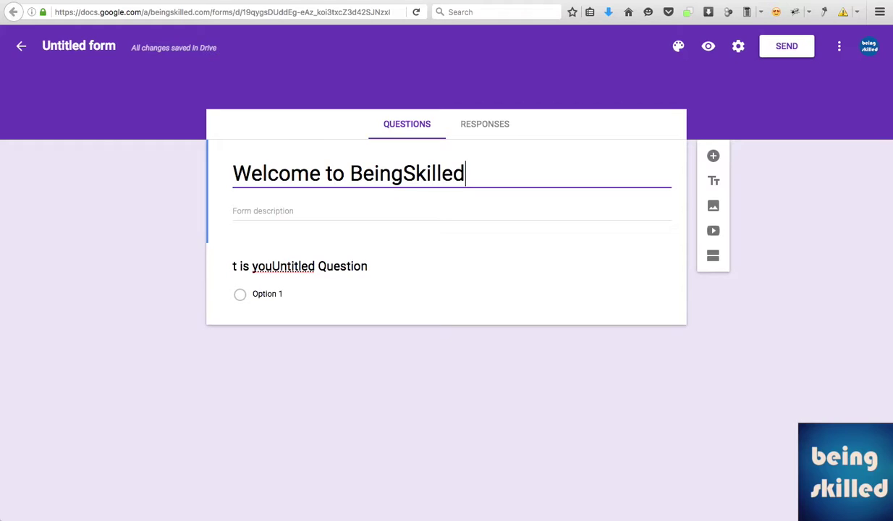
Step: Make the first question 'Full Name' a required short-answer question
{"action": "left_click", "coordinate": [299, 266]}
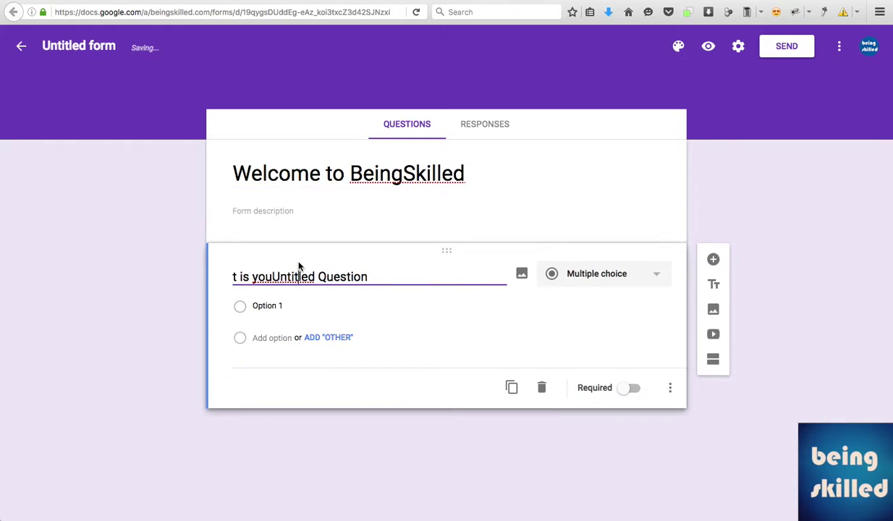
{"action": "triple_click", "coordinate": [378, 269]}
{"action": "type", "text": "F"}
{"action": "key", "text": "BackSpace"}
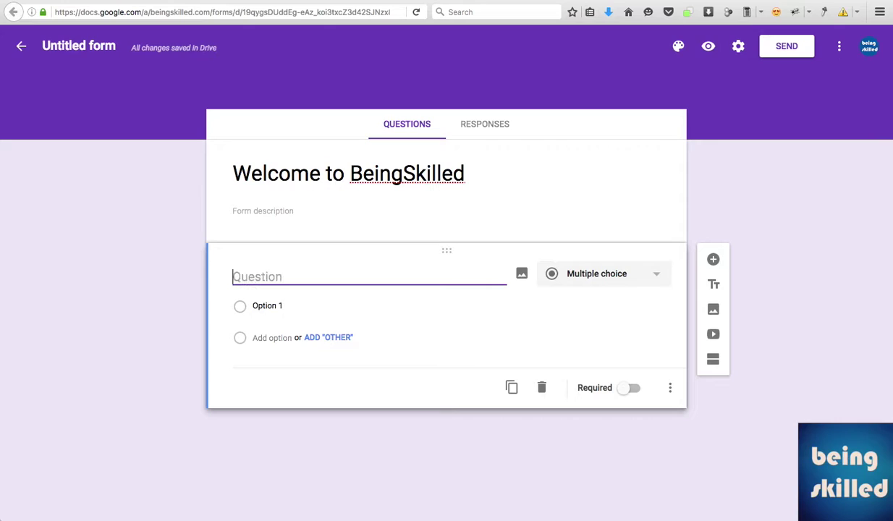
{"action": "type", "text": "Full Name"}
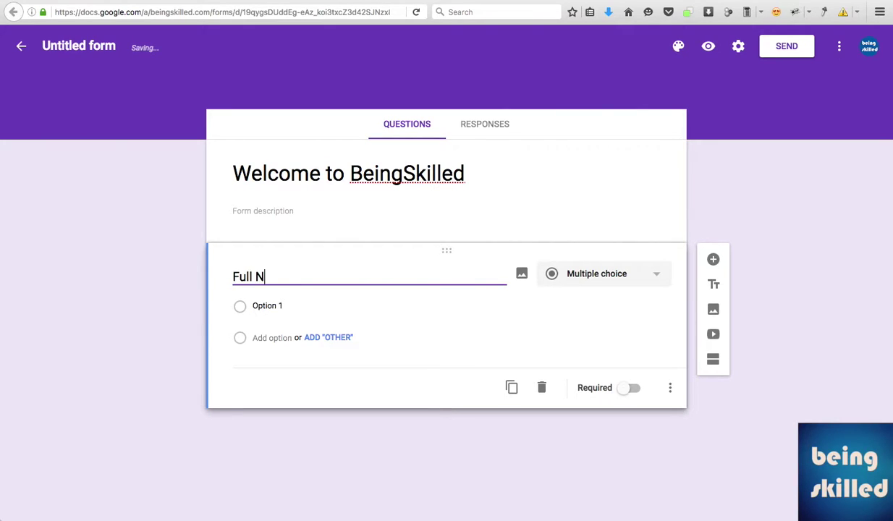
{"action": "left_click", "coordinate": [618, 277]}
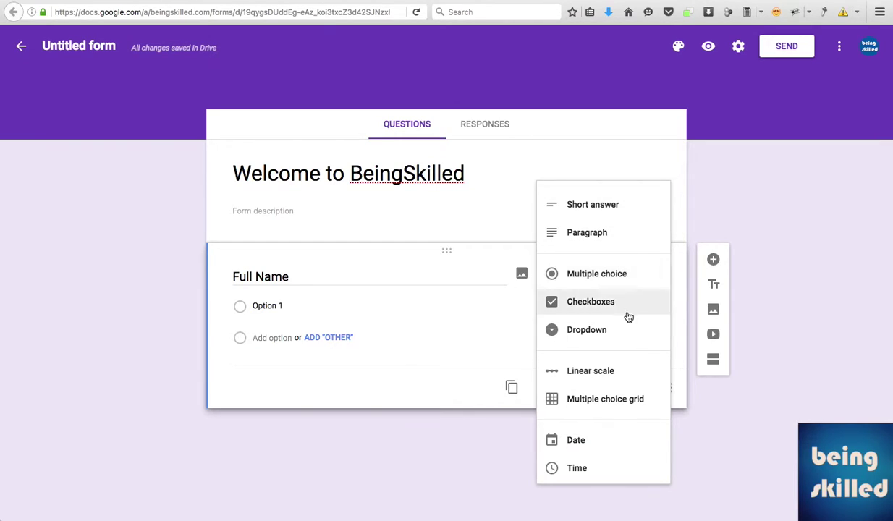
{"action": "left_click", "coordinate": [635, 207]}
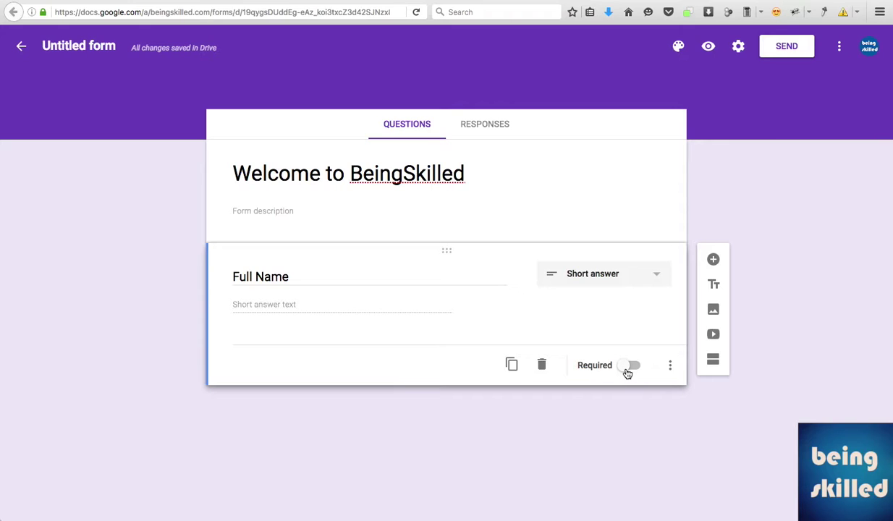
{"action": "left_click", "coordinate": [627, 370]}
Step: Add a required multiple-choice 'Location' question with options USA, UK, Canada, India and Other
{"action": "left_click", "coordinate": [713, 260]}
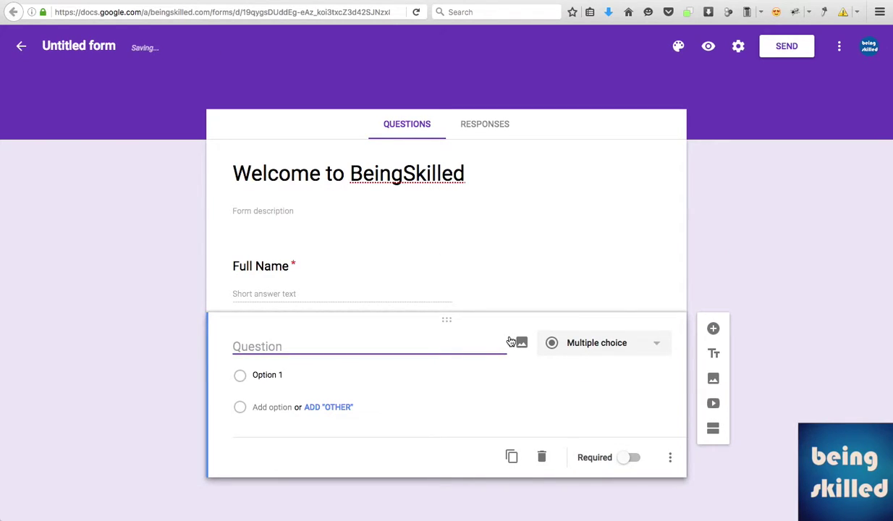
{"action": "type", "text": "Location"}
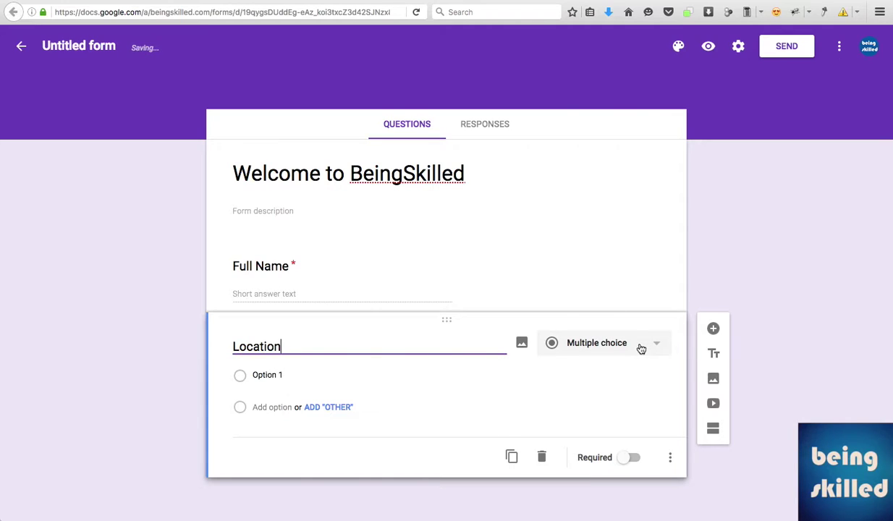
{"action": "left_click", "coordinate": [259, 374]}
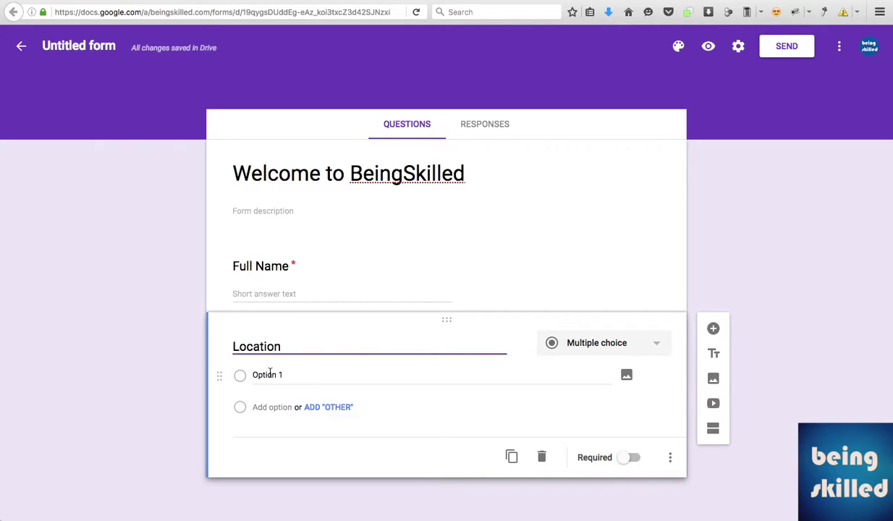
{"action": "double_click", "coordinate": [270, 373]}
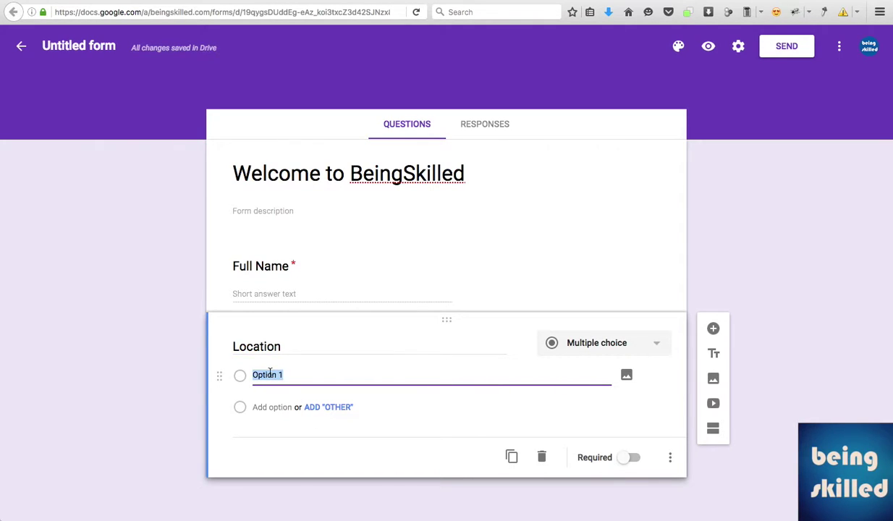
{"action": "type", "text": "USA"}
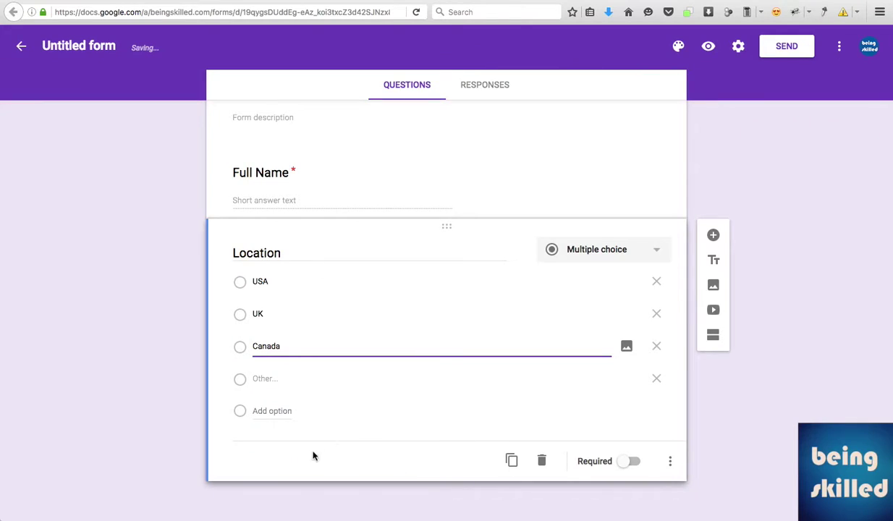
{"action": "left_click", "coordinate": [270, 412]}
{"action": "type", "text": "India"}
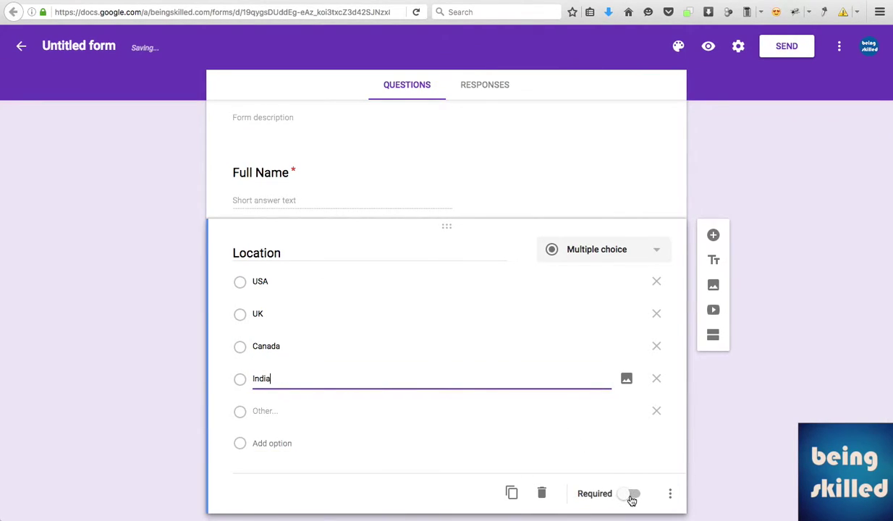
{"action": "left_click", "coordinate": [631, 498]}
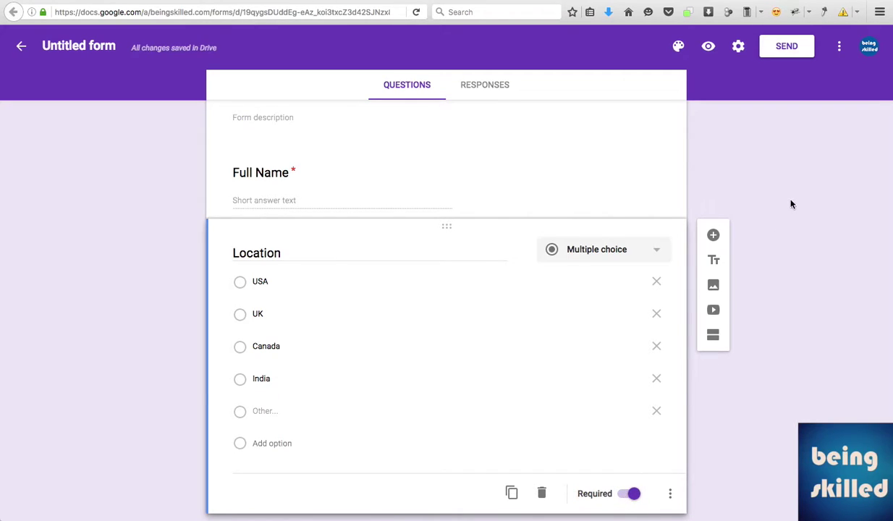
{"action": "scroll", "coordinate": [620, 329], "scroll_direction": "down", "scroll_amount": 1}
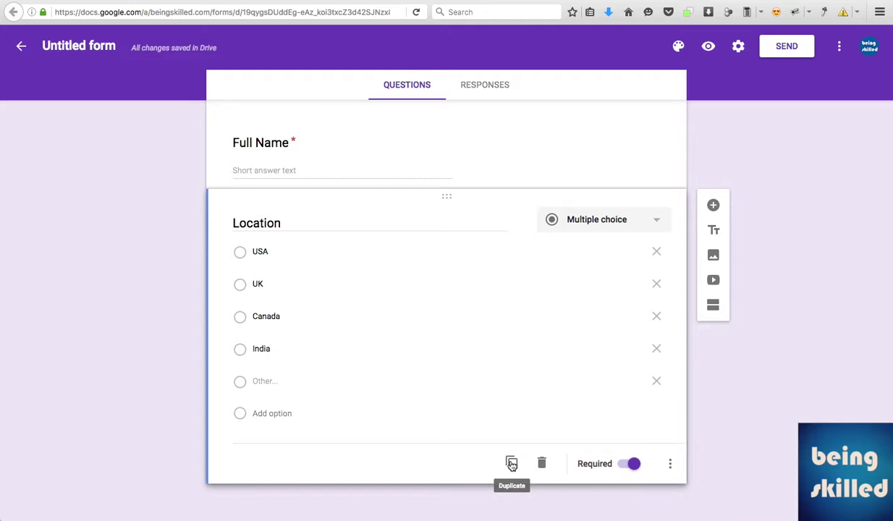
Step: Duplicate the Location question, retitle it 'Subject' and change USA to English
{"action": "left_click", "coordinate": [511, 463]}
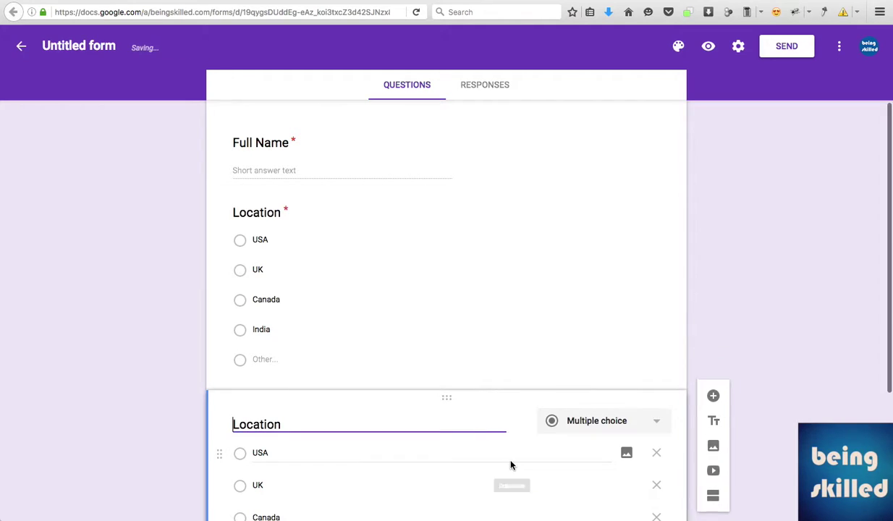
{"action": "double_click", "coordinate": [293, 242]}
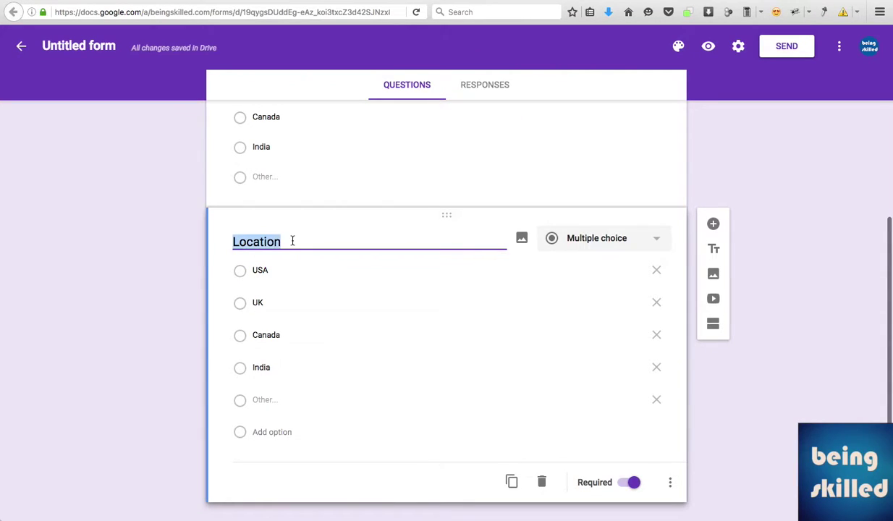
{"action": "type", "text": "Subject"}
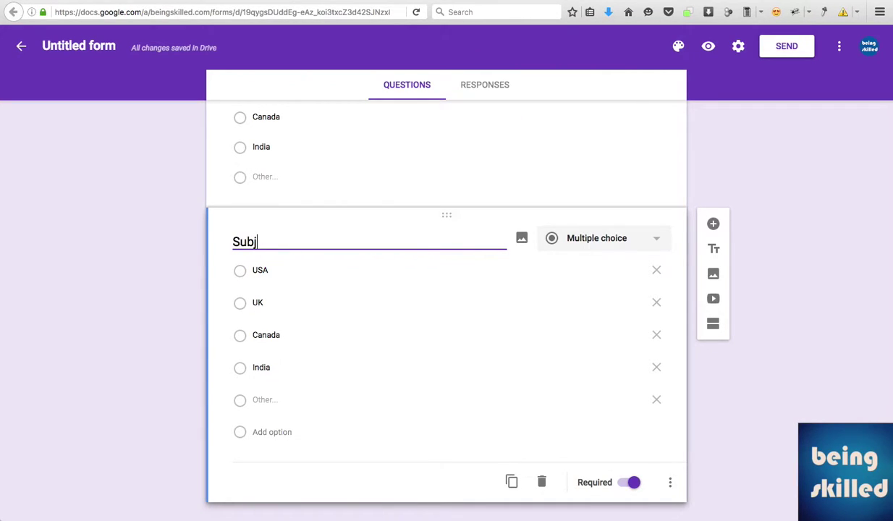
{"action": "left_click", "coordinate": [260, 270]}
{"action": "double_click", "coordinate": [260, 270]}
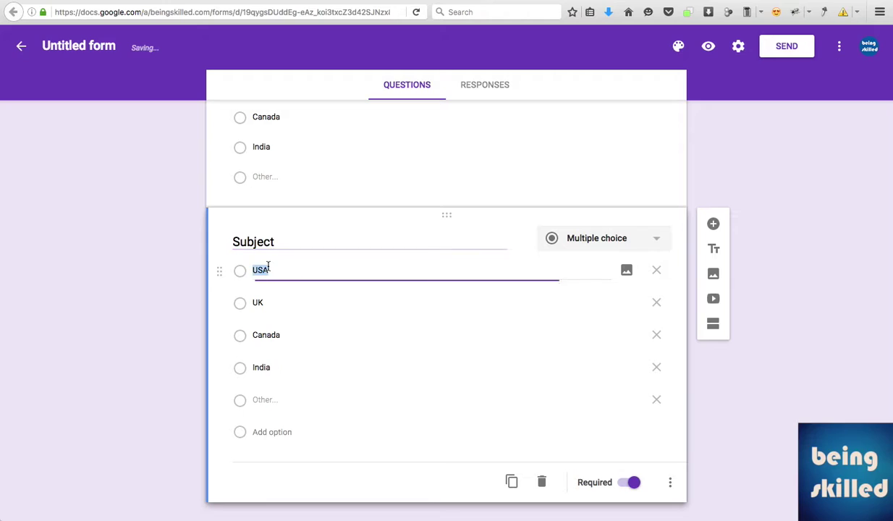
{"action": "type", "text": "English"}
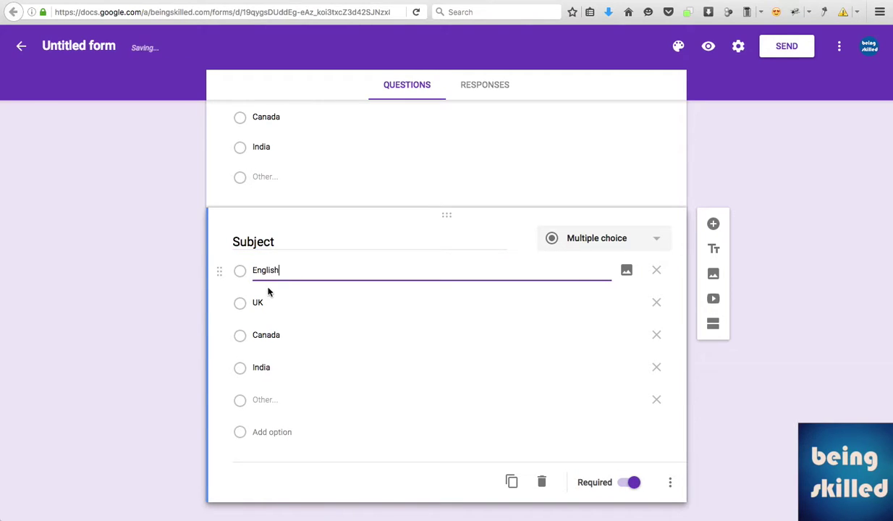
Step: Replace UK and Canada with Maths and Science, and remove India
{"action": "left_click", "coordinate": [264, 303]}
{"action": "double_click", "coordinate": [266, 305]}
{"action": "type", "text": "Maths"}
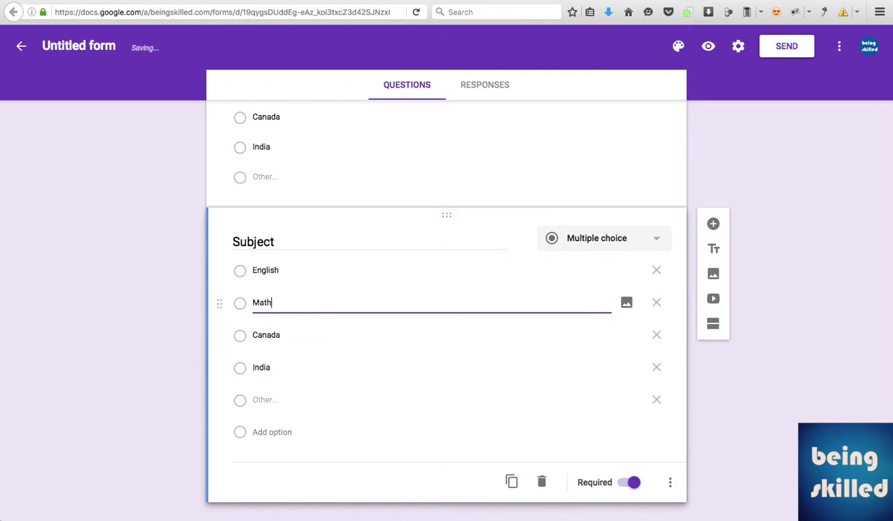
{"action": "left_click", "coordinate": [271, 338]}
{"action": "double_click", "coordinate": [271, 338]}
{"action": "type", "text": "Science"}
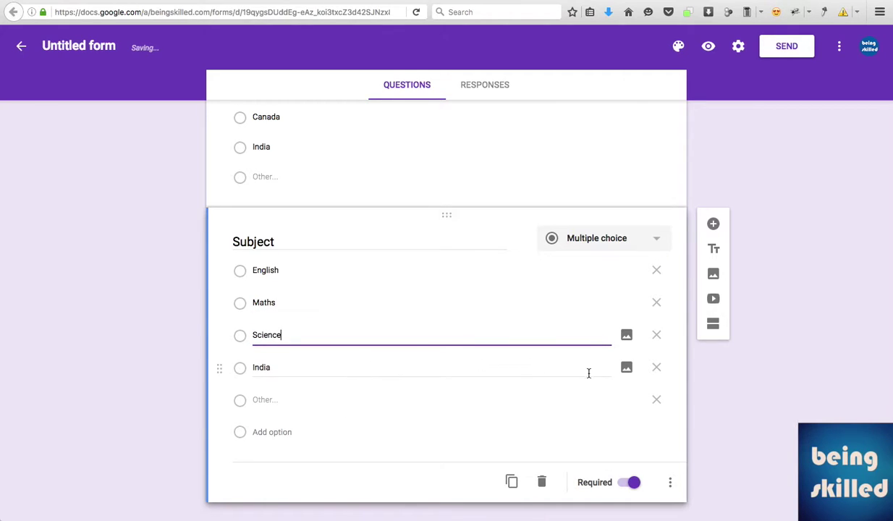
{"action": "left_click", "coordinate": [656, 367]}
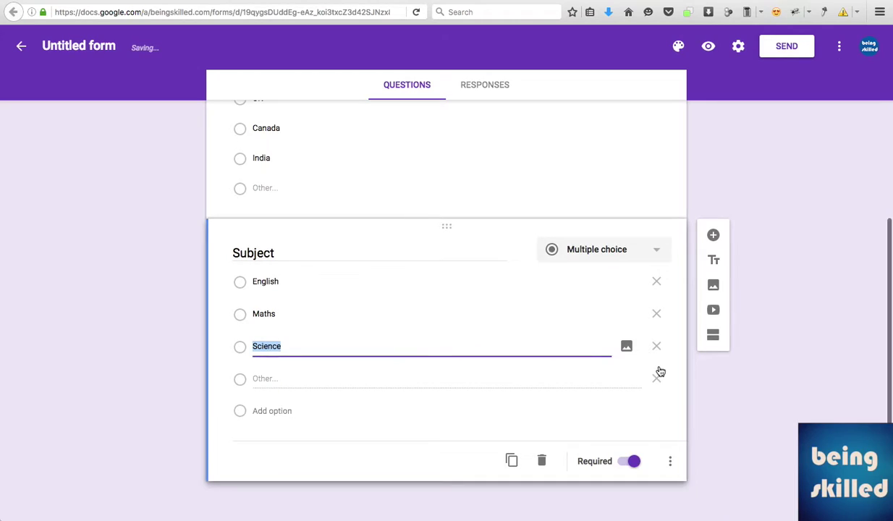
{"action": "left_click", "coordinate": [690, 430]}
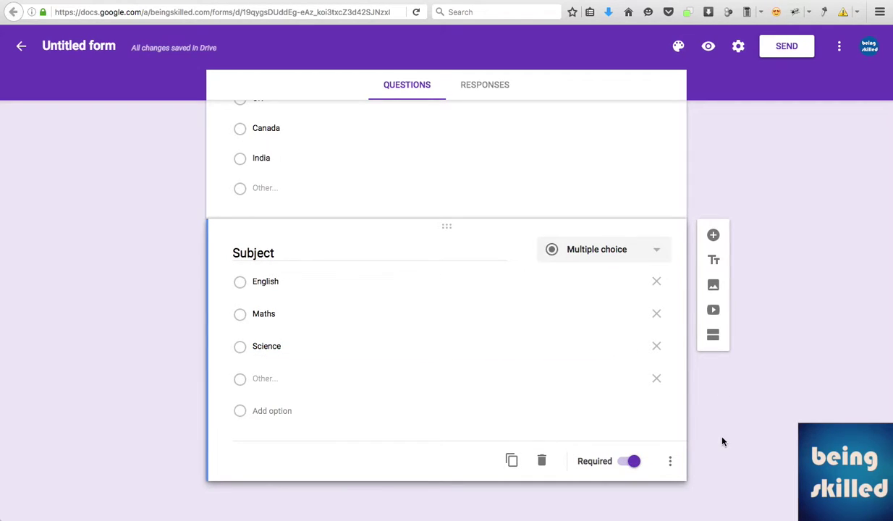
Step: Add a required paragraph question 'Tell us about yourself' below Subject
{"action": "left_click", "coordinate": [714, 237]}
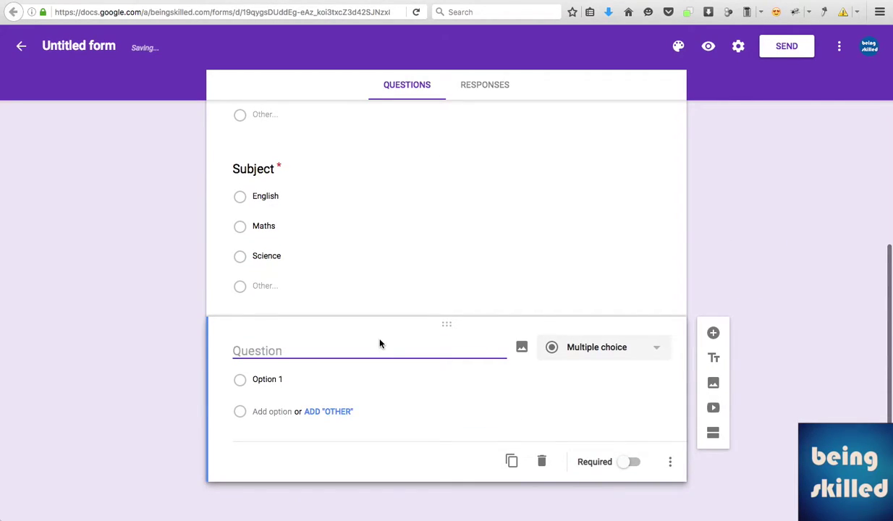
{"action": "type", "text": "T"}
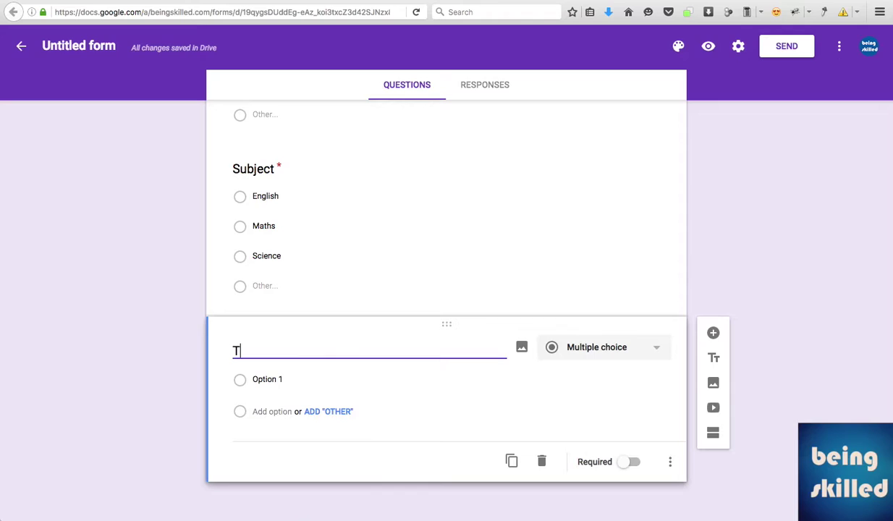
{"action": "type", "text": "ell us about yourself"}
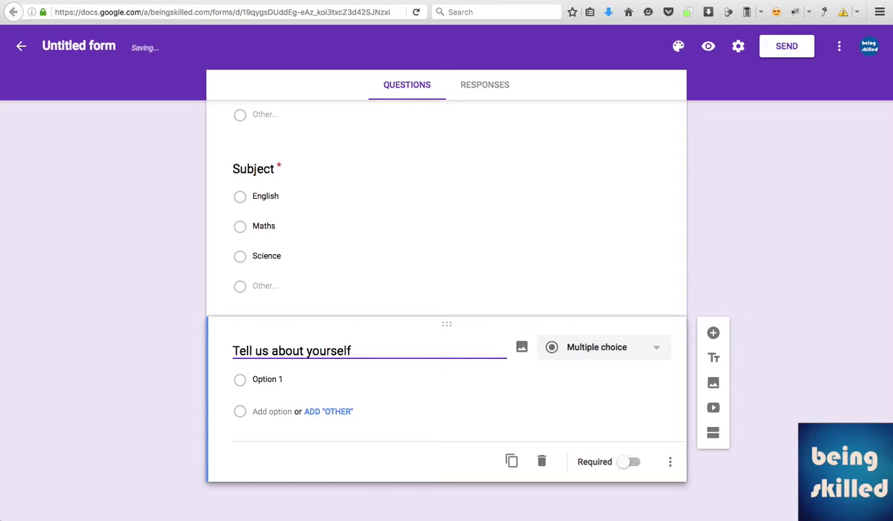
{"action": "left_click", "coordinate": [621, 346]}
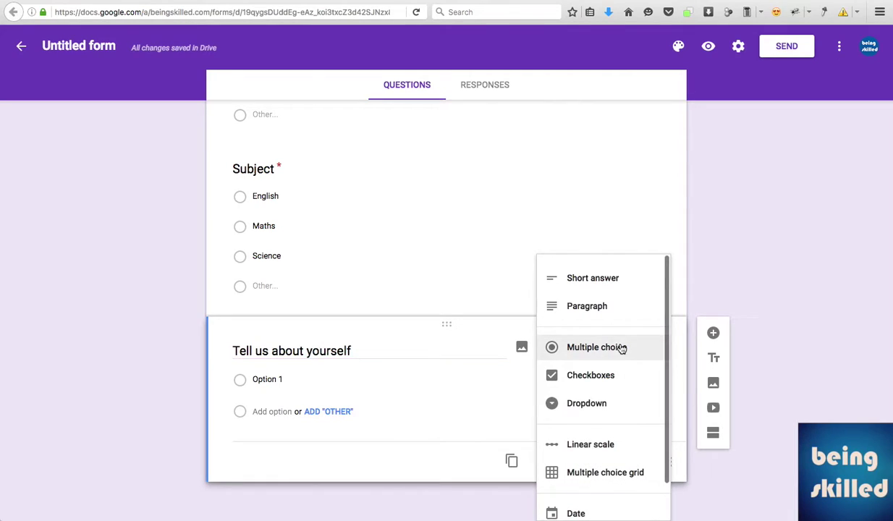
{"action": "left_click", "coordinate": [614, 308]}
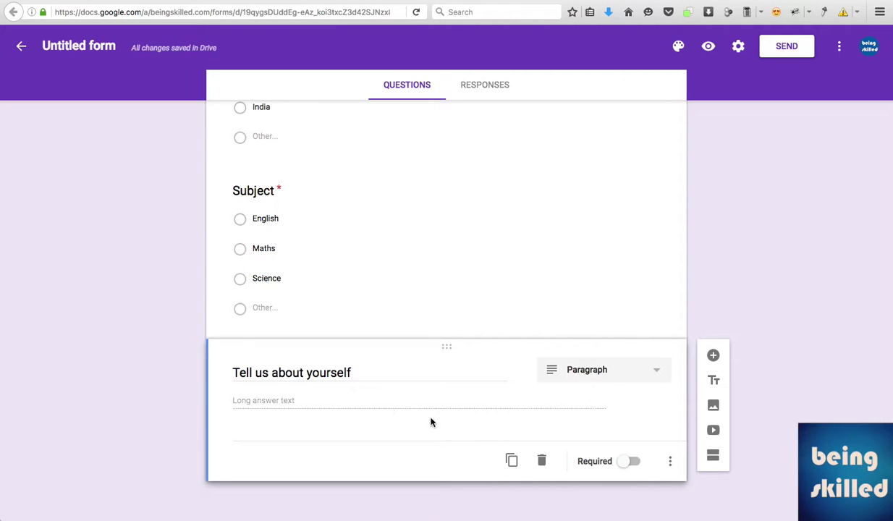
{"action": "left_click", "coordinate": [634, 462]}
Step: Rename the form file to 'BeingSkilled's Campaign'
{"action": "mouse_move", "coordinate": [224, 51]}
{"action": "left_click", "coordinate": [80, 38]}
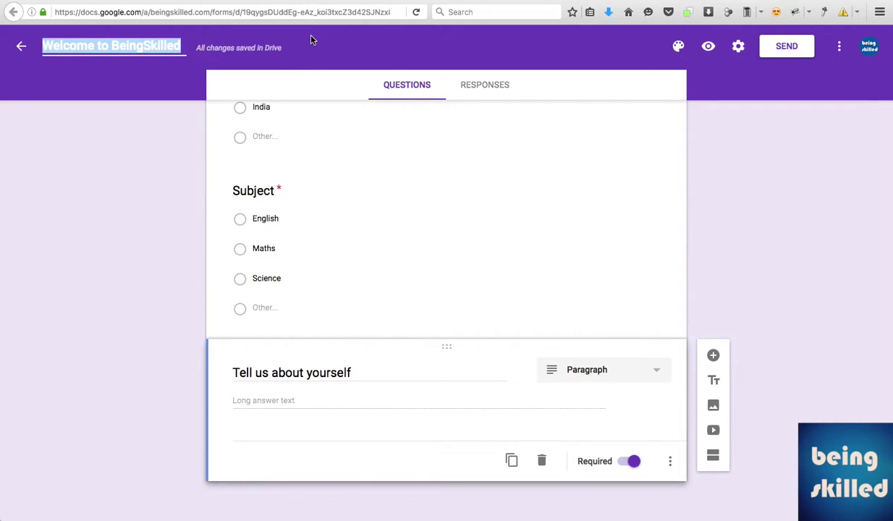
{"action": "left_click", "coordinate": [304, 55]}
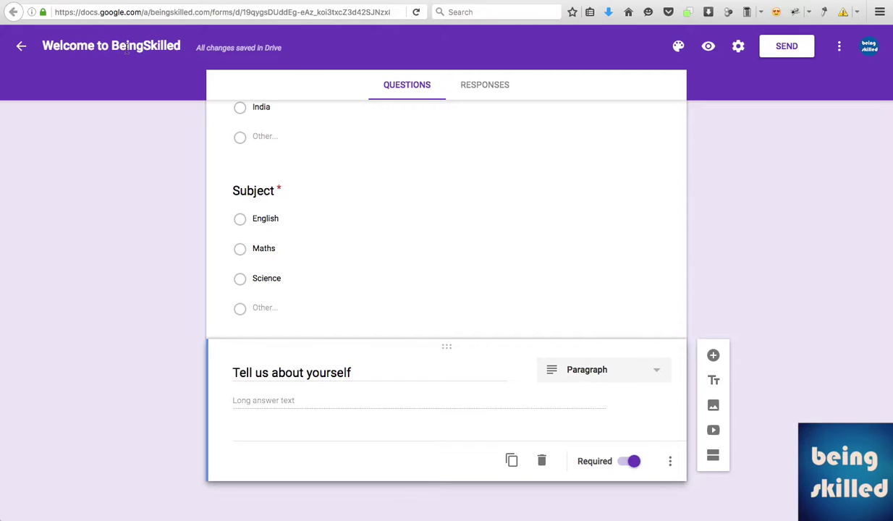
{"action": "left_click", "coordinate": [105, 45]}
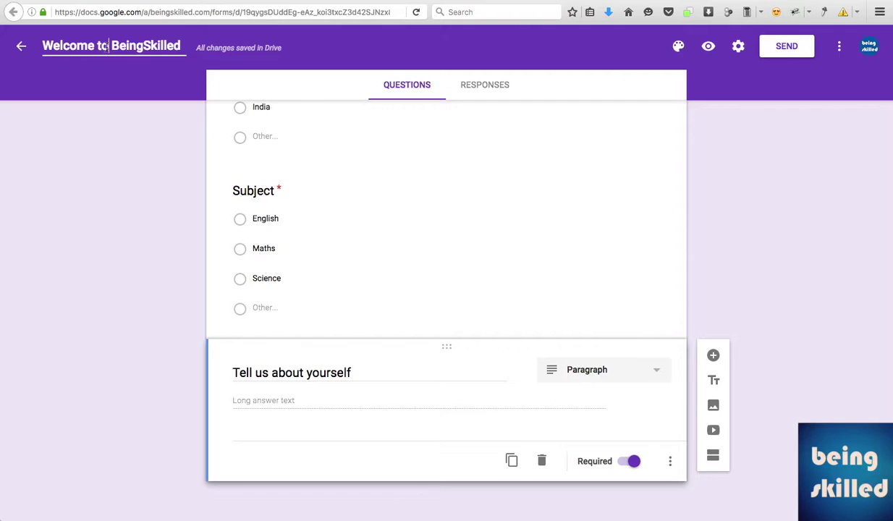
{"action": "key", "text": "ctrl+a"}
{"action": "type", "text": "Bwin"}
{"action": "key", "text": "BackSpace"}
{"action": "key", "text": "BackSpace"}
{"action": "key", "text": "BackSpace"}
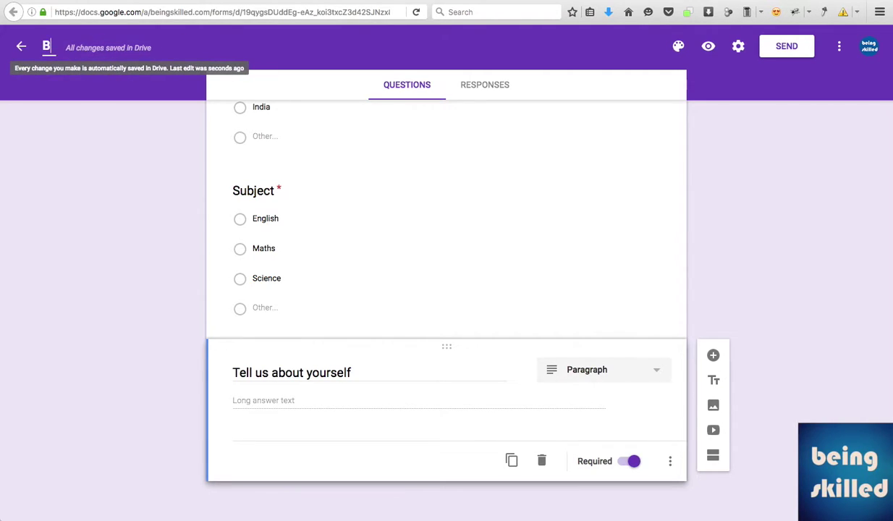
{"action": "type", "text": "eingSkill"}
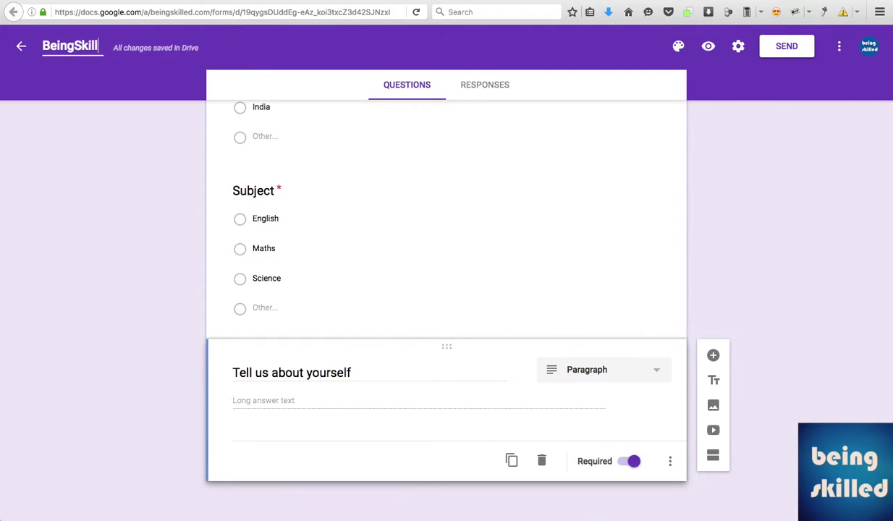
{"action": "type", "text": "ed's Ca"}
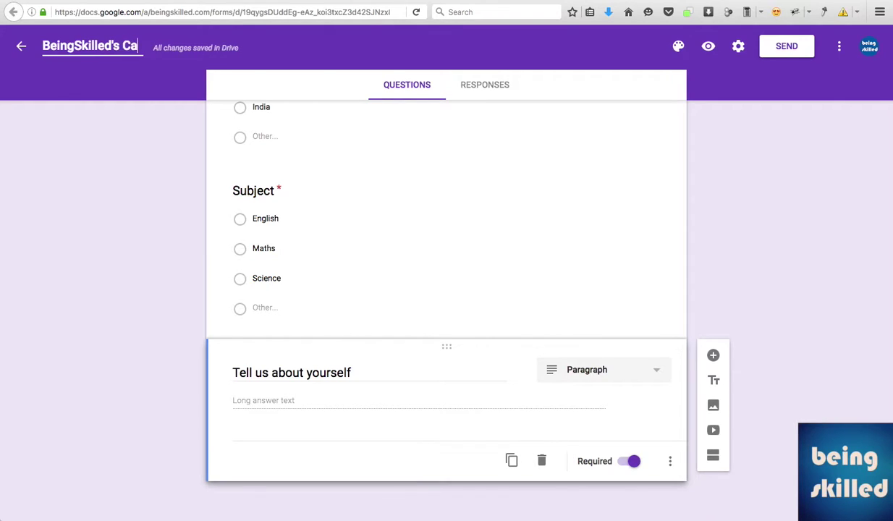
{"action": "type", "text": "mpaign"}
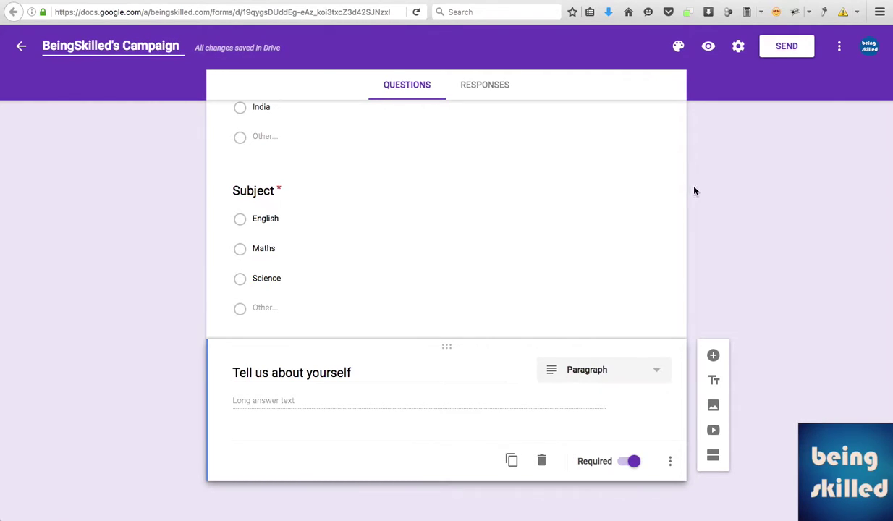
{"action": "left_click", "coordinate": [766, 189]}
{"action": "scroll", "coordinate": [767, 190], "scroll_direction": "up", "scroll_amount": 5}
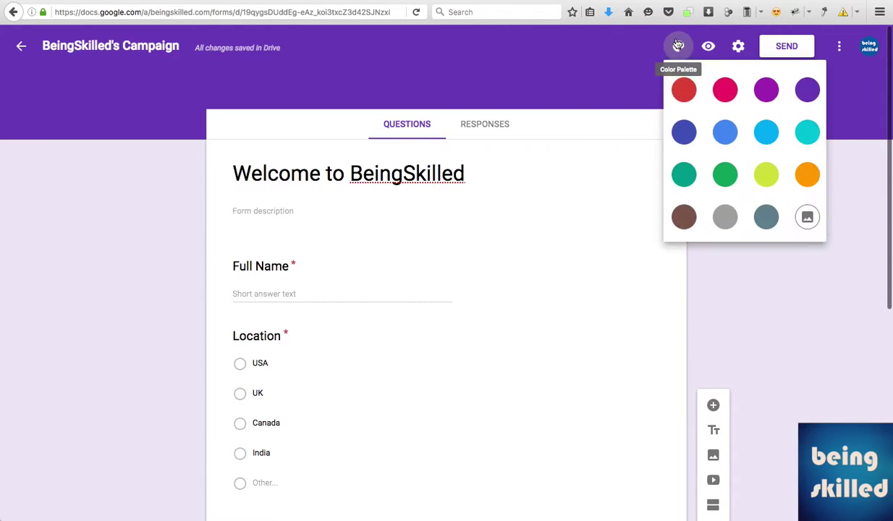
Step: Try pink and purple theme colours, settle on teal, then open the header image picker
{"action": "left_click", "coordinate": [724, 90]}
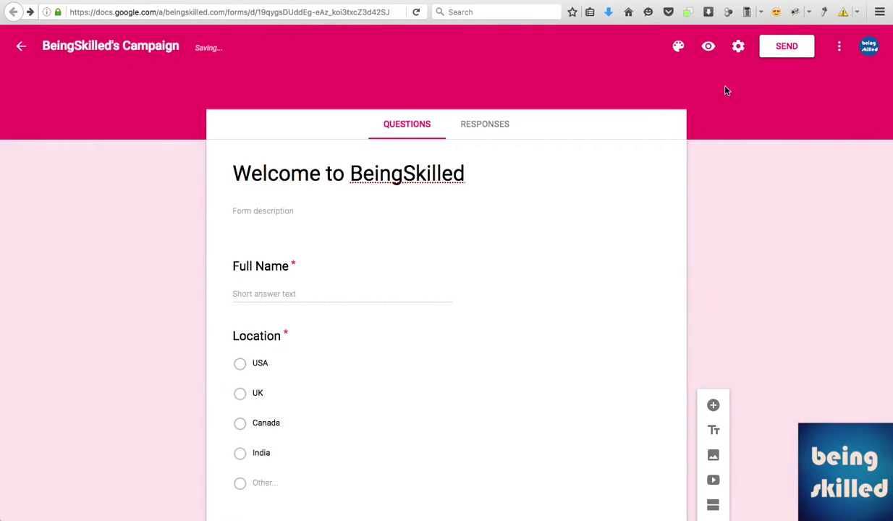
{"action": "left_click", "coordinate": [679, 48]}
{"action": "left_click", "coordinate": [767, 89]}
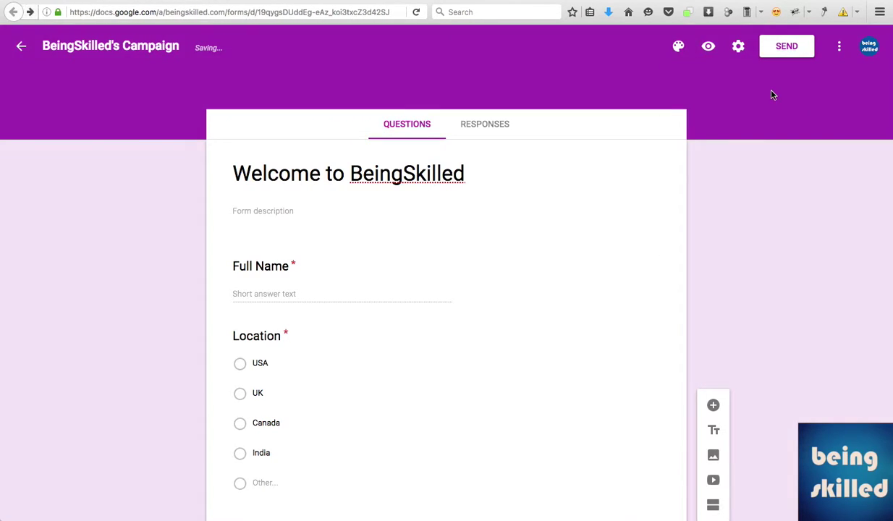
{"action": "left_click", "coordinate": [679, 48]}
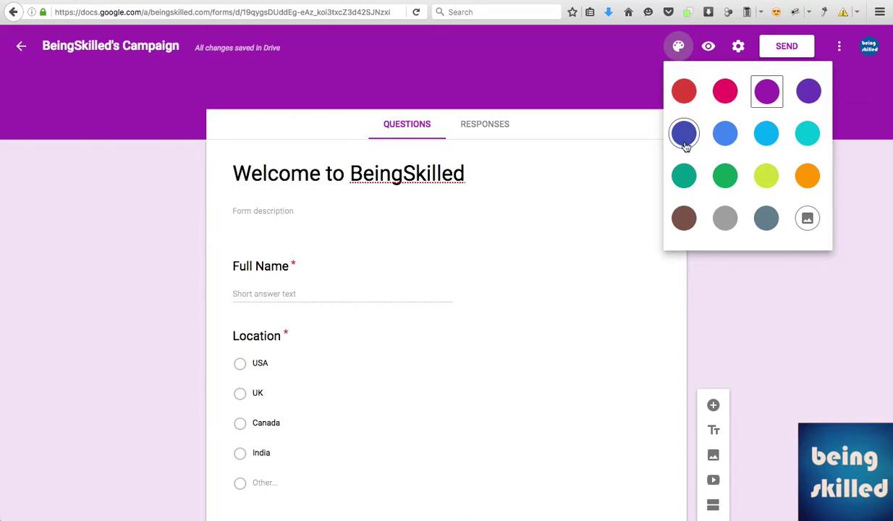
{"action": "left_click", "coordinate": [684, 174]}
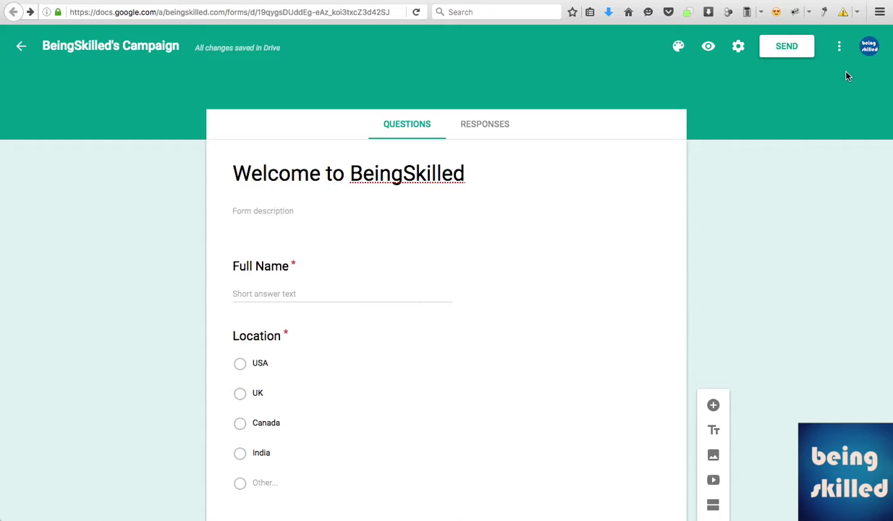
{"action": "left_click", "coordinate": [678, 45]}
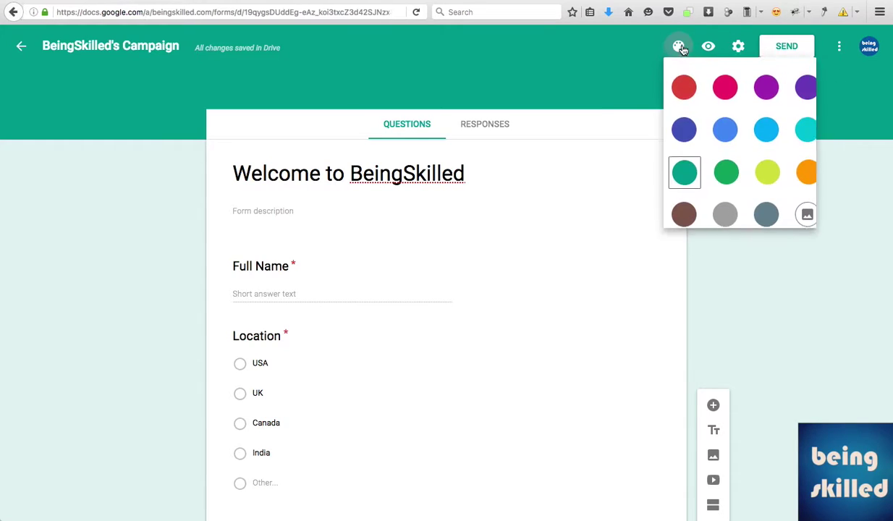
{"action": "left_click", "coordinate": [807, 218]}
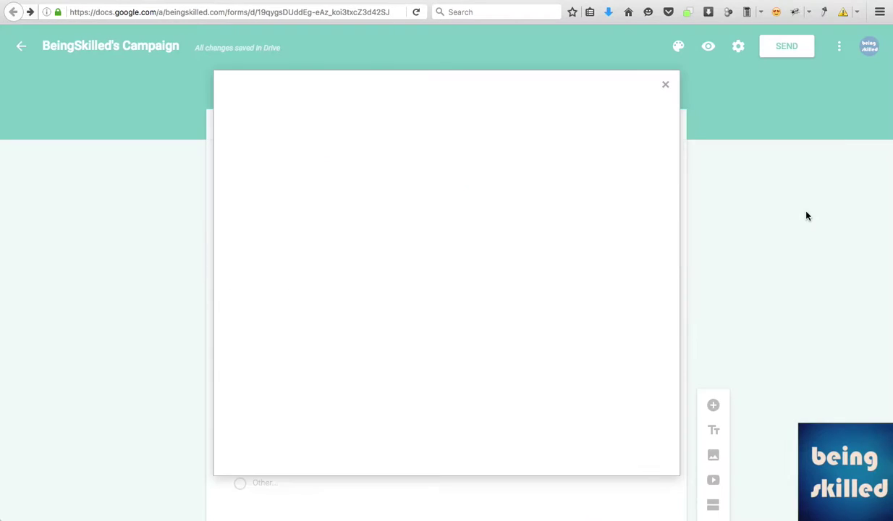
Step: Reopen the header theme image gallery and browse the Illustrations and Birthday categories
{"action": "left_click", "coordinate": [666, 84]}
{"action": "left_click", "coordinate": [678, 46]}
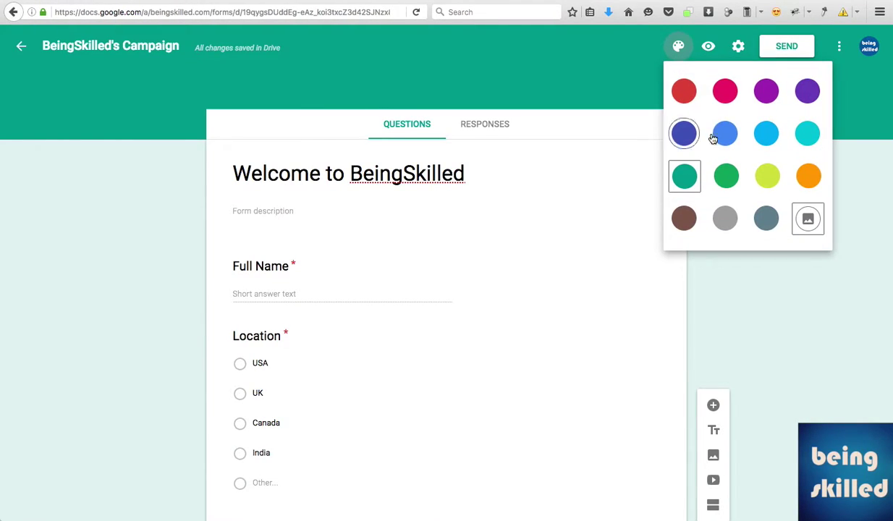
{"action": "left_click", "coordinate": [798, 218]}
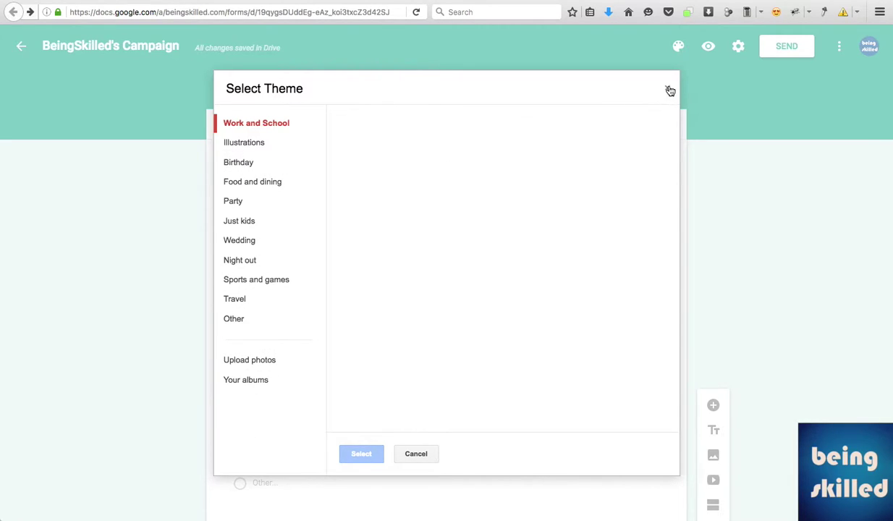
{"action": "left_click", "coordinate": [251, 146]}
{"action": "left_click", "coordinate": [255, 165]}
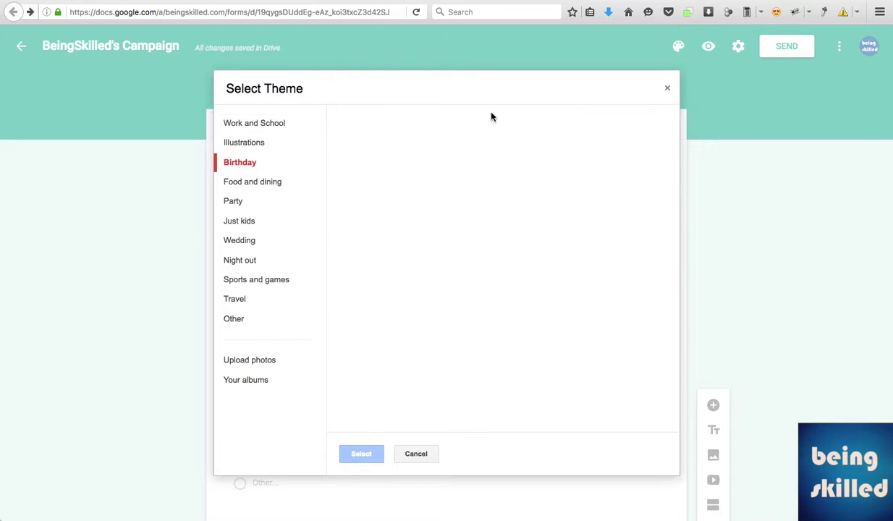
Step: Close the theme gallery without an image, scroll through the respondent preview, and return to the editor
{"action": "left_click", "coordinate": [668, 90]}
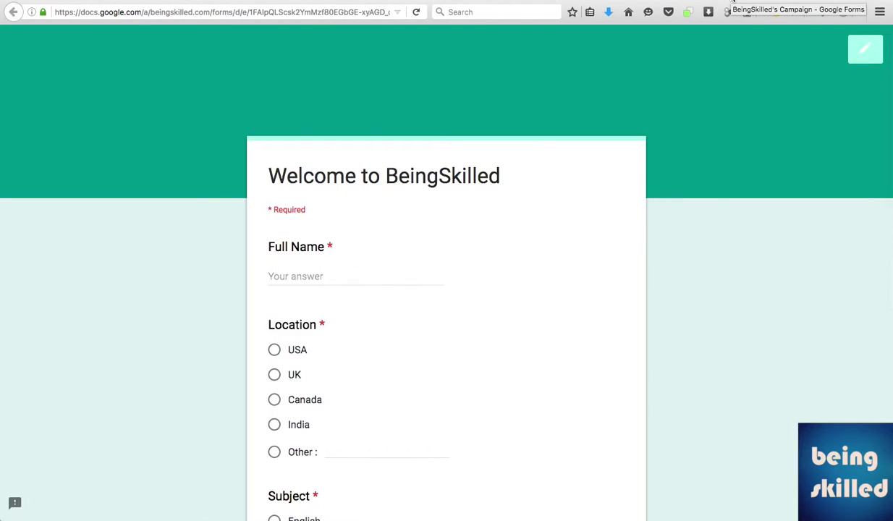
{"action": "scroll", "coordinate": [723, 219], "scroll_direction": "down", "scroll_amount": 5}
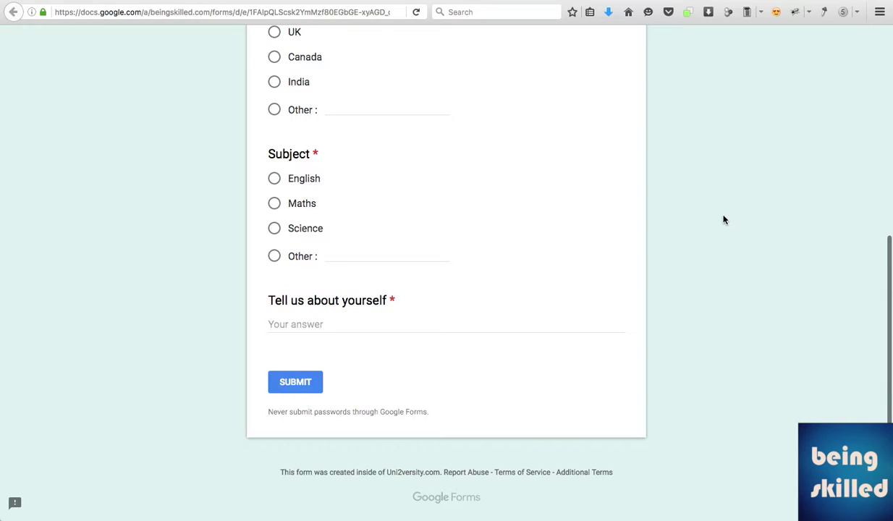
{"action": "scroll", "coordinate": [723, 219], "scroll_direction": "up", "scroll_amount": 5}
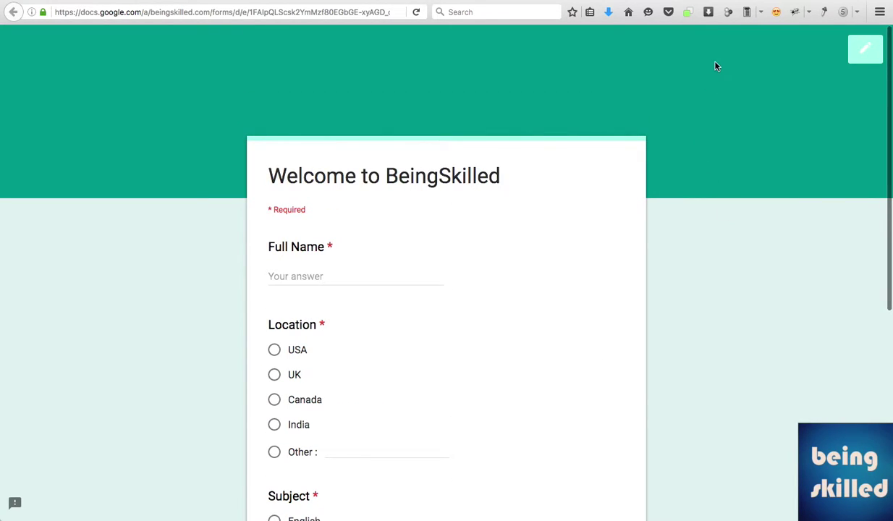
{"action": "scroll", "coordinate": [714, 66], "scroll_direction": "down", "scroll_amount": 5}
{"action": "scroll", "coordinate": [714, 66], "scroll_direction": "up", "scroll_amount": 4}
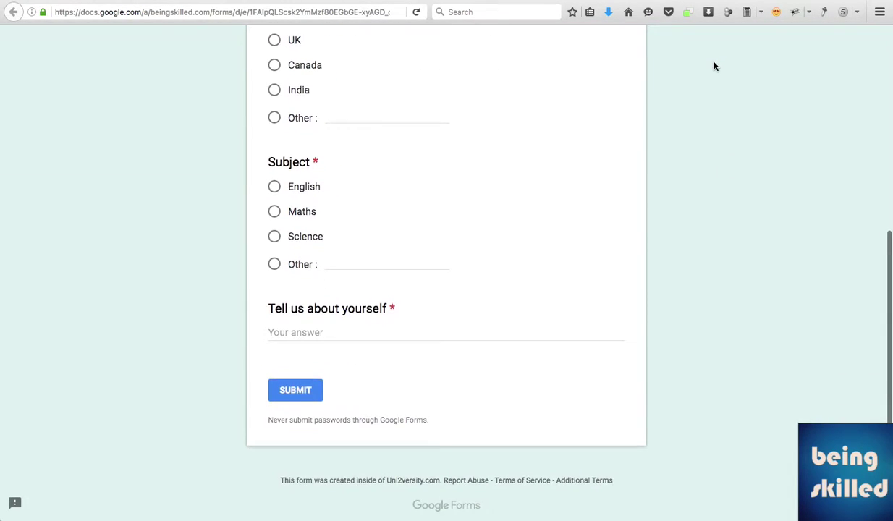
{"action": "scroll", "coordinate": [714, 66], "scroll_direction": "up", "scroll_amount": 2}
{"action": "left_click", "coordinate": [13, 11]}
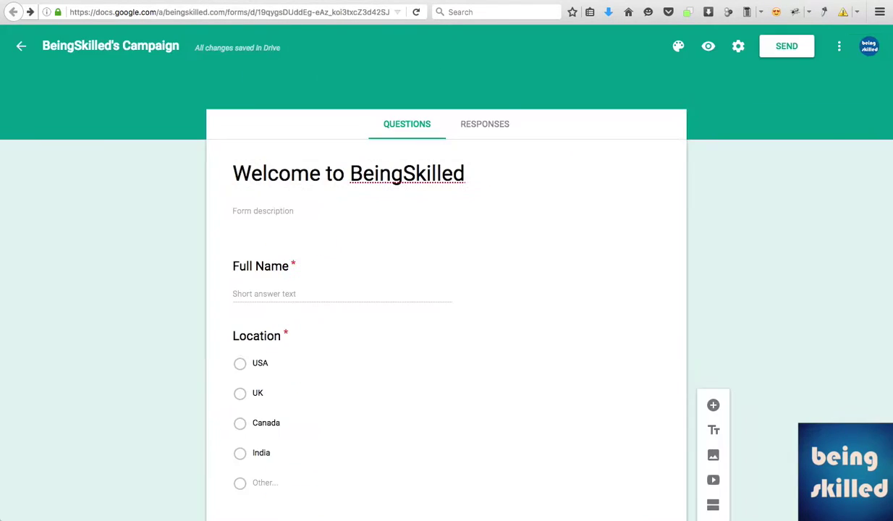
Step: In form settings, uncheck 'Restrict to Uni2versity.com users'
{"action": "left_click", "coordinate": [738, 46]}
{"action": "left_click", "coordinate": [738, 46]}
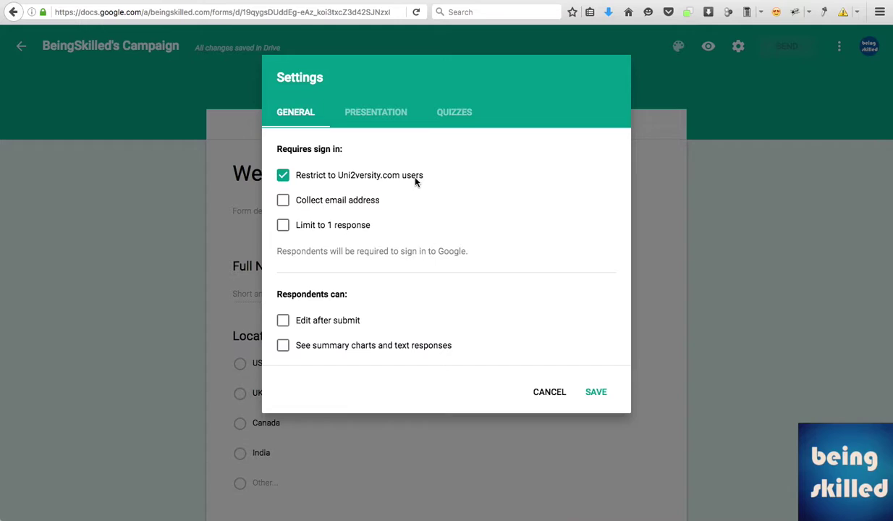
{"action": "left_click", "coordinate": [283, 175]}
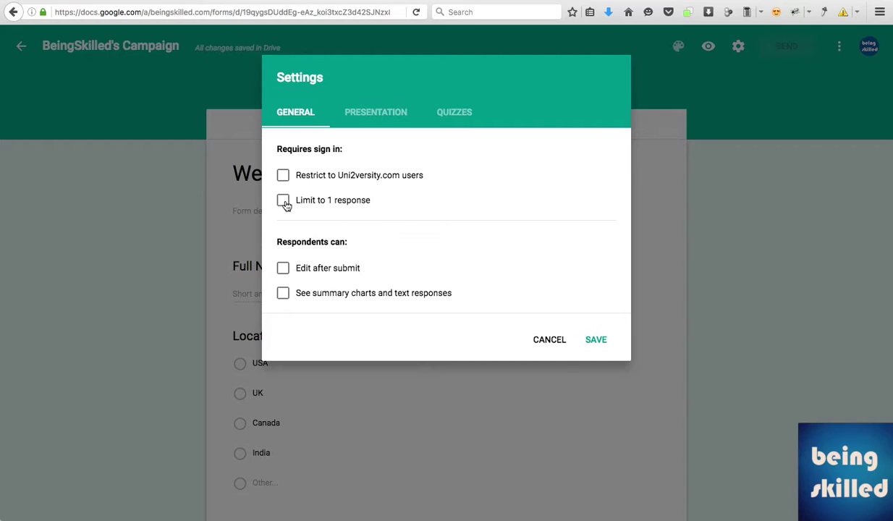
Step: Toggle 'Limit to 1 response' on and back off, leaving it unchecked
{"action": "left_click", "coordinate": [283, 202]}
{"action": "left_click", "coordinate": [284, 202]}
Step: Review the Presentation settings, keeping the default 'Your response has been recorded.' message
{"action": "left_click", "coordinate": [376, 112]}
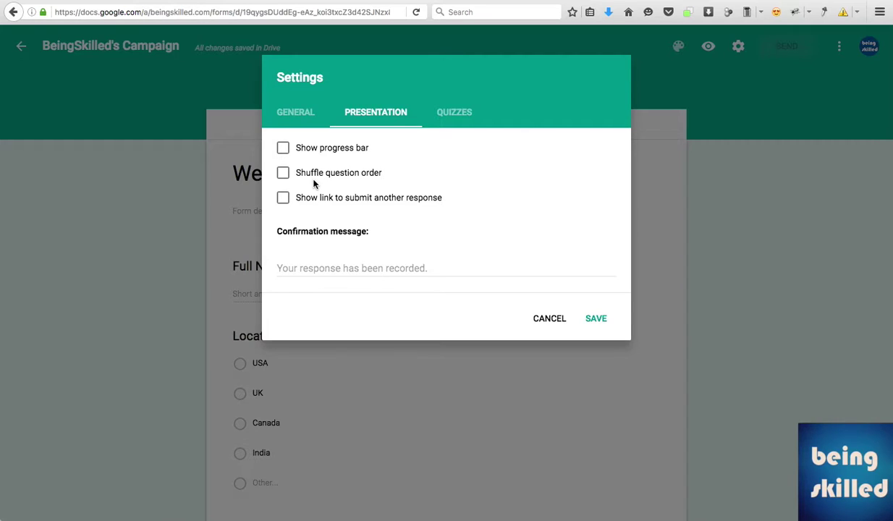
Step: On the Quizzes tab, switch 'Make this a quiz' on then off, and save the settings
{"action": "left_click", "coordinate": [454, 113]}
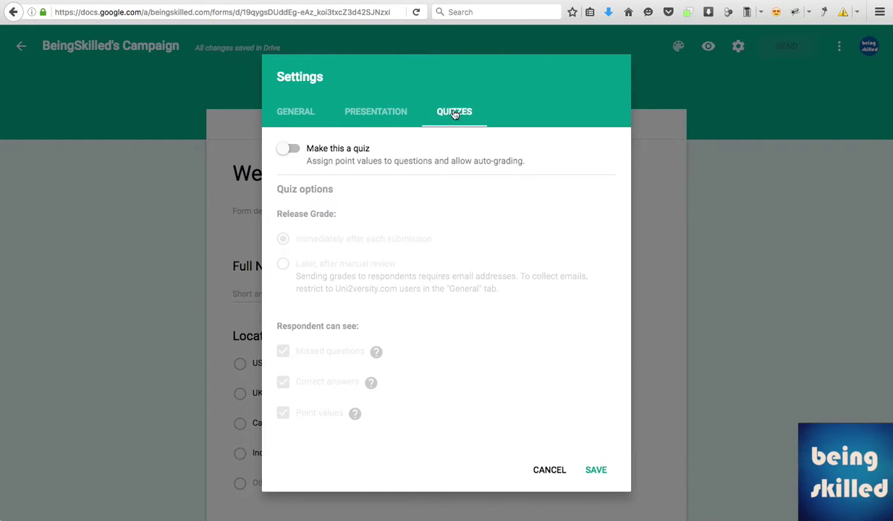
{"action": "scroll", "coordinate": [331, 255], "scroll_direction": "down", "scroll_amount": 1}
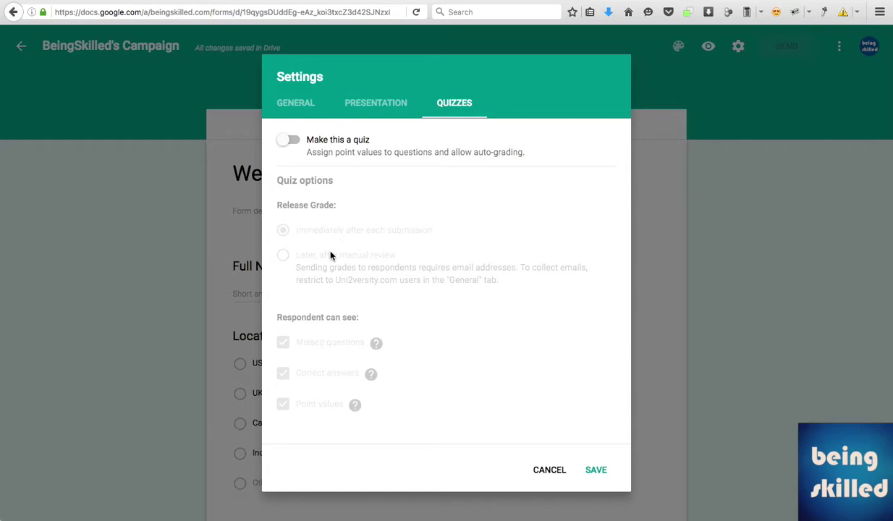
{"action": "left_click", "coordinate": [289, 140]}
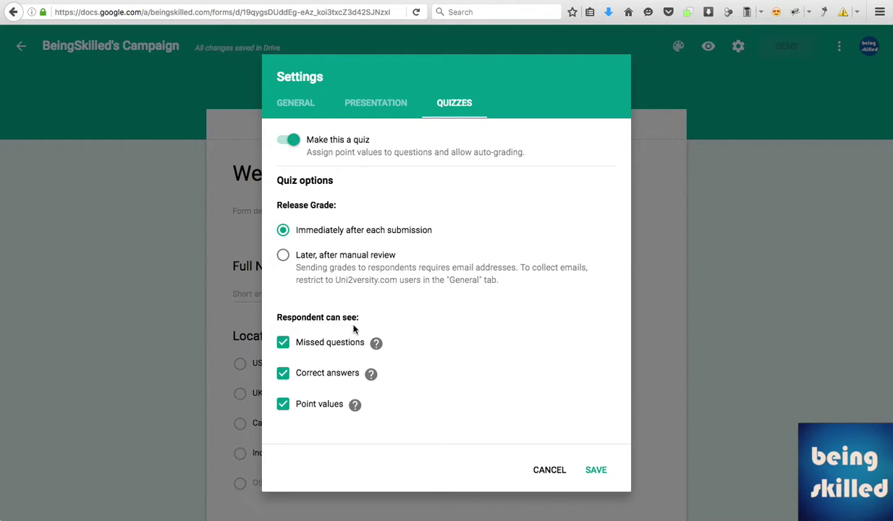
{"action": "mouse_move", "coordinate": [373, 378]}
{"action": "left_click", "coordinate": [293, 141]}
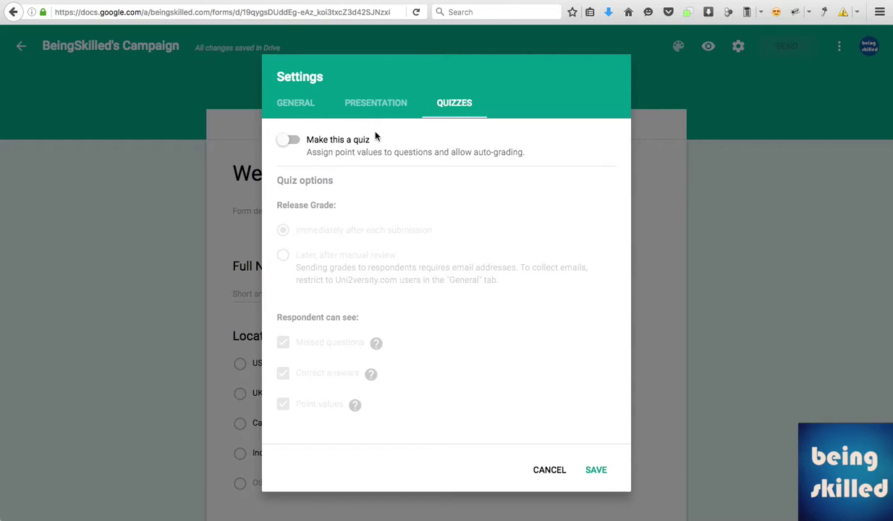
{"action": "left_click", "coordinate": [601, 471]}
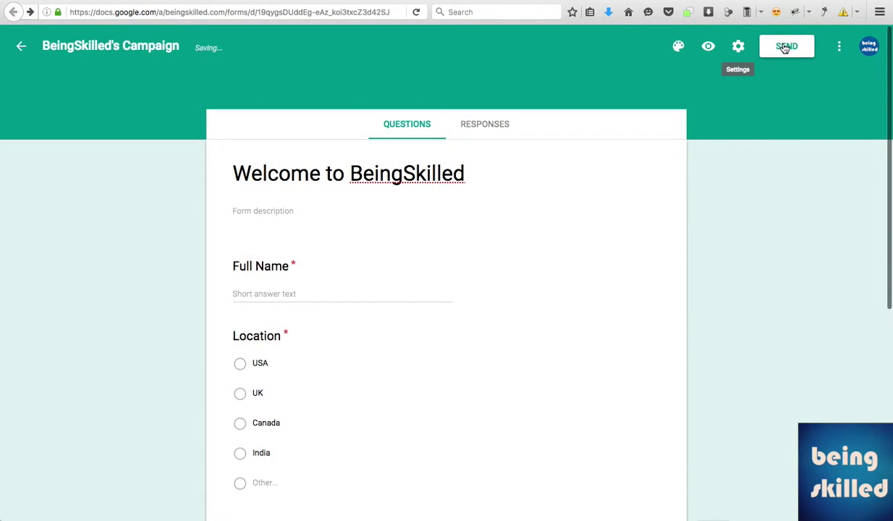
Step: In the Send form dialog, select the full share link, then view the embed HTML code
{"action": "left_click", "coordinate": [784, 48]}
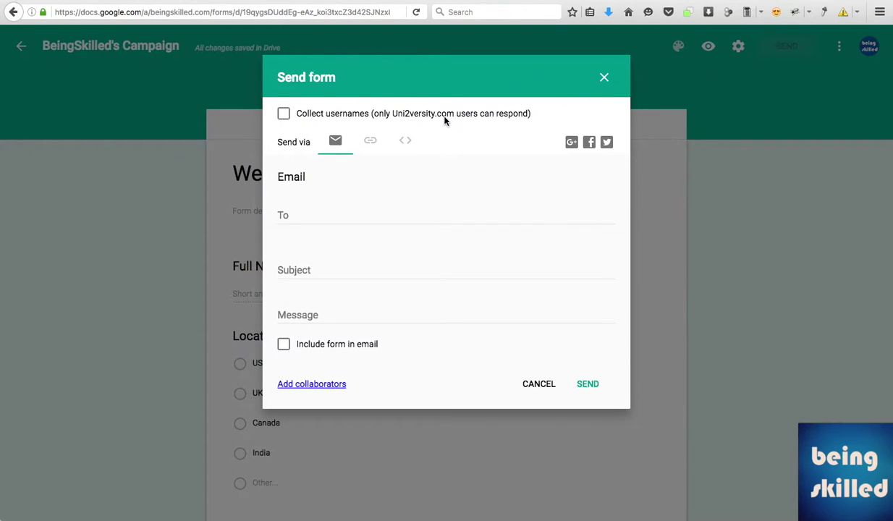
{"action": "left_click", "coordinate": [369, 142]}
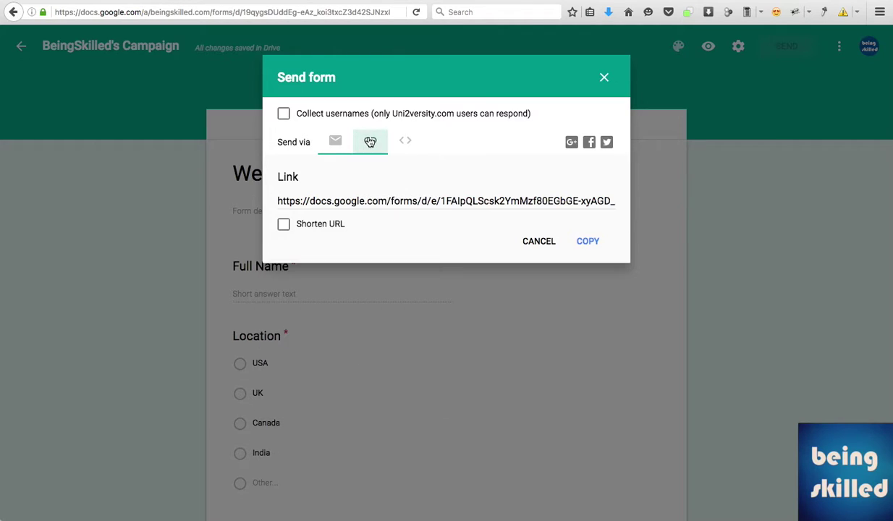
{"action": "left_click", "coordinate": [351, 194]}
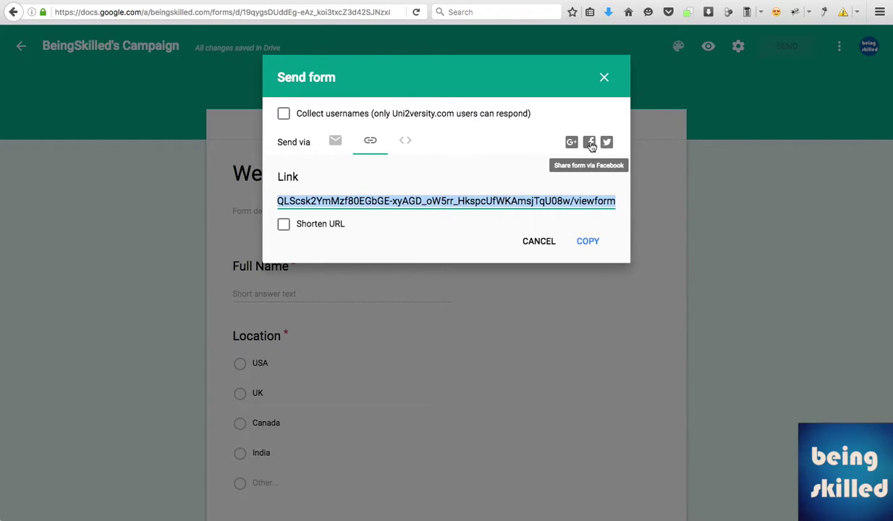
{"action": "left_click", "coordinate": [406, 142]}
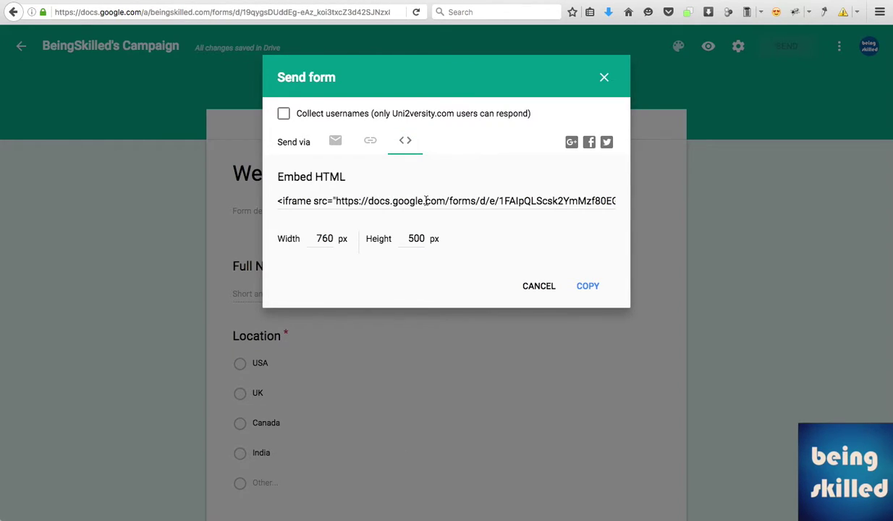
Step: Return to the share link and enable Shorten URL
{"action": "left_click", "coordinate": [371, 140]}
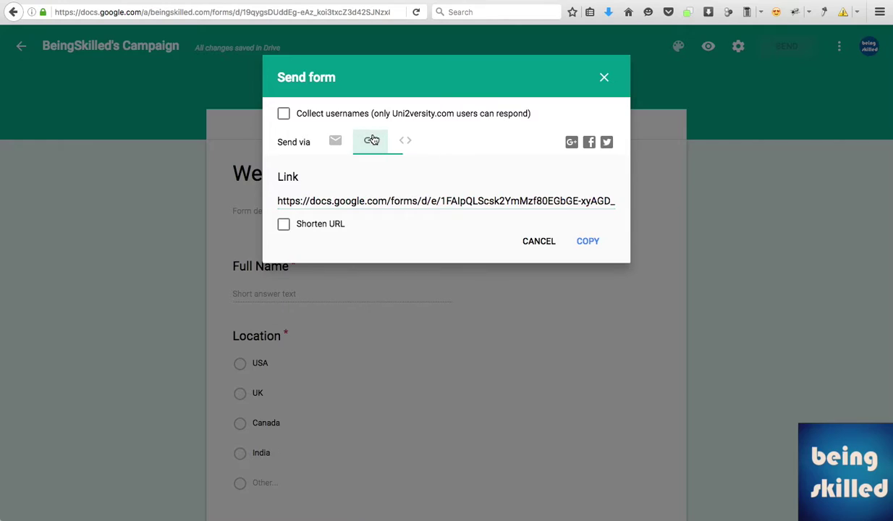
{"action": "left_click", "coordinate": [376, 199]}
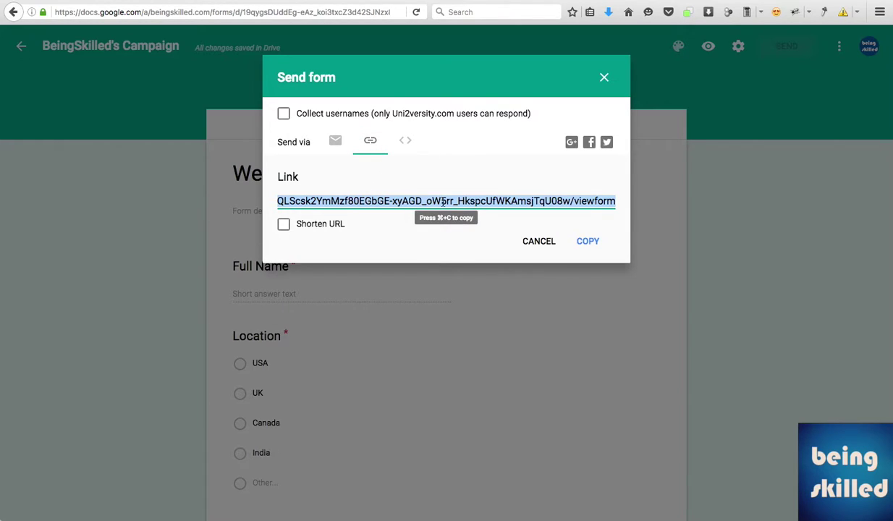
{"action": "left_click", "coordinate": [283, 224]}
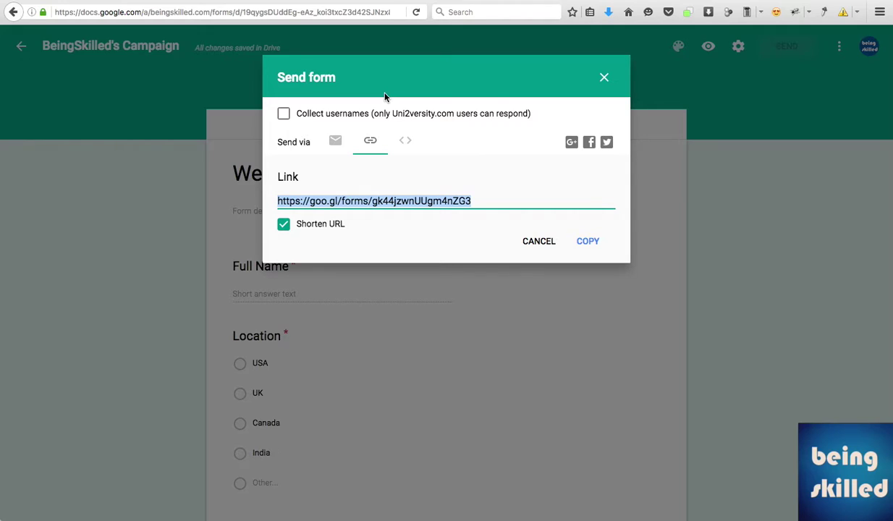
Step: After a glance at the Email option, copy the shortened link and close the dialog
{"action": "left_click", "coordinate": [342, 148]}
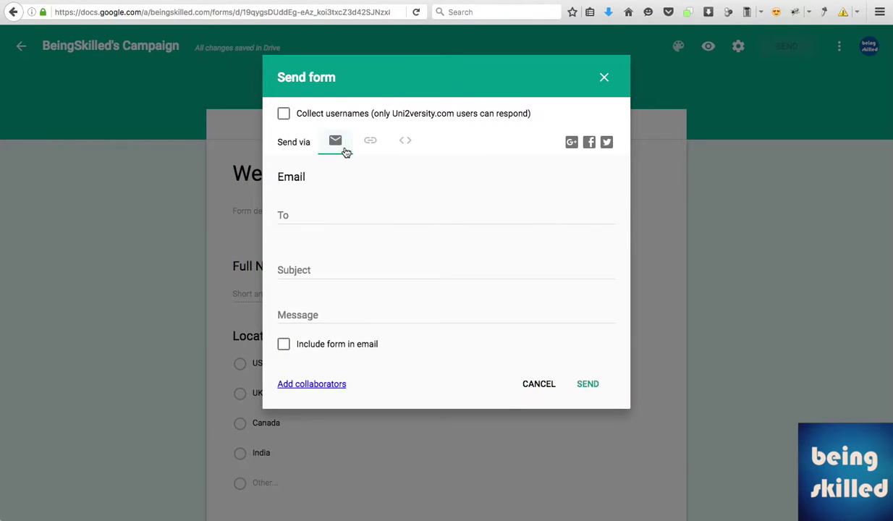
{"action": "left_click", "coordinate": [303, 210]}
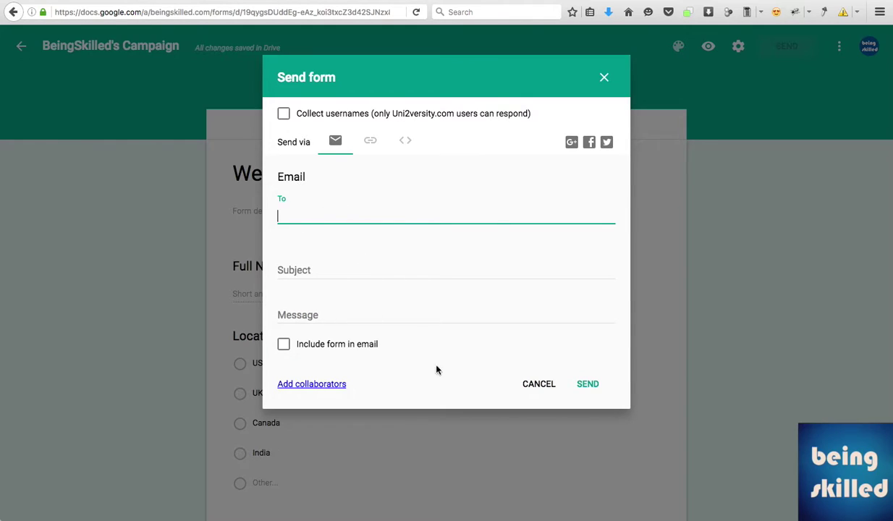
{"action": "left_click", "coordinate": [373, 143]}
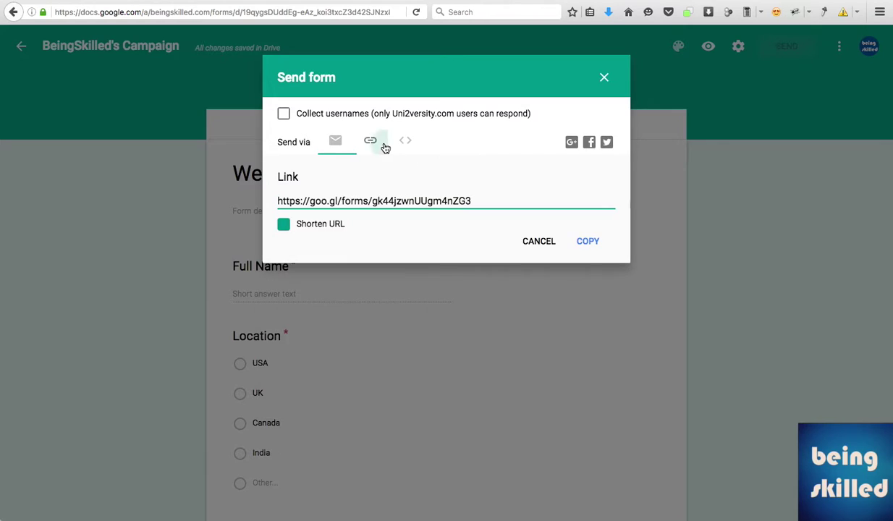
{"action": "left_click", "coordinate": [583, 241]}
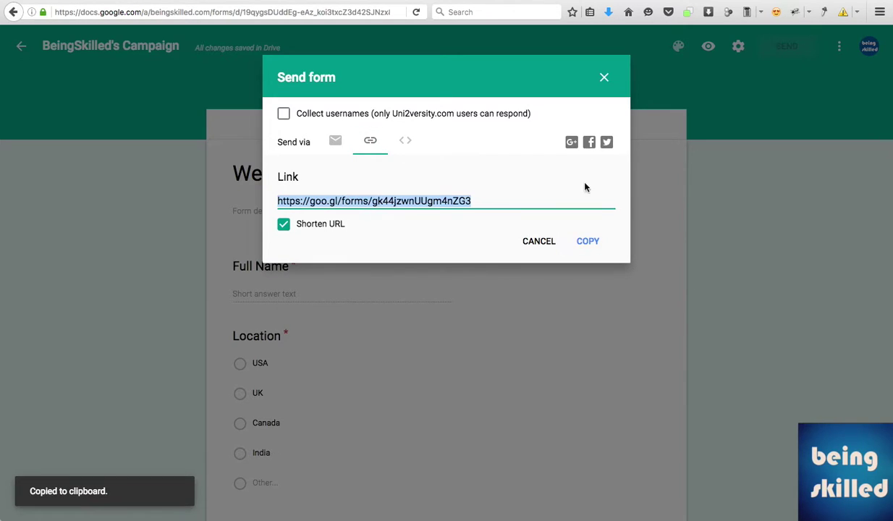
{"action": "left_click", "coordinate": [604, 79]}
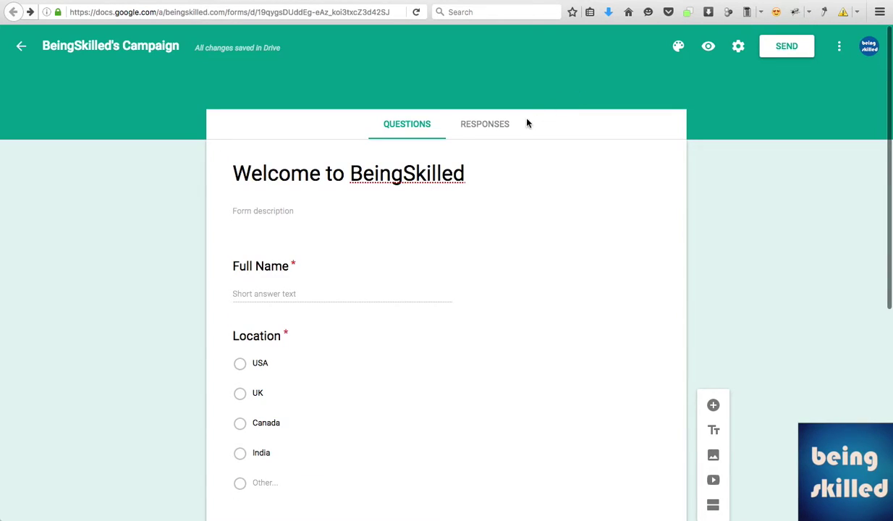
Step: Open the Responses tab to confirm the form has 0 responses and is accepting responses
{"action": "left_click", "coordinate": [494, 129]}
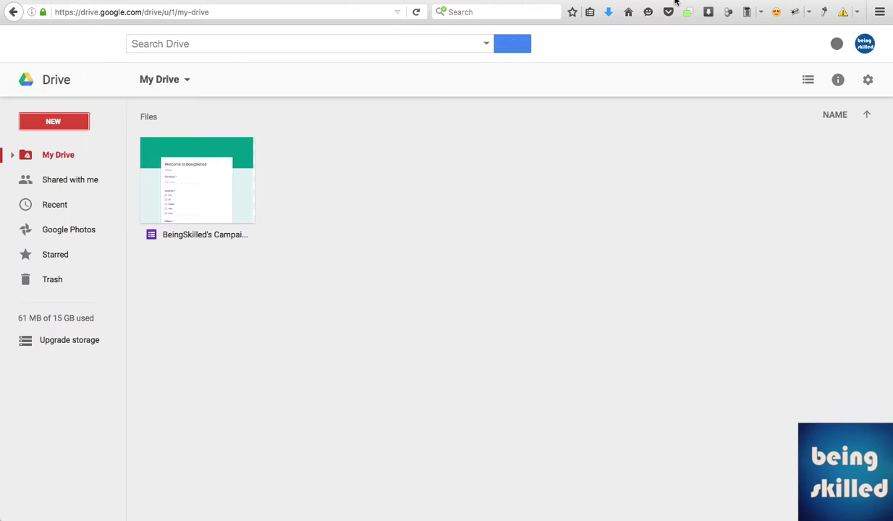
Step: In My Drive, try the search box and browse the NEW > More list without creating anything
{"action": "left_click", "coordinate": [133, 44]}
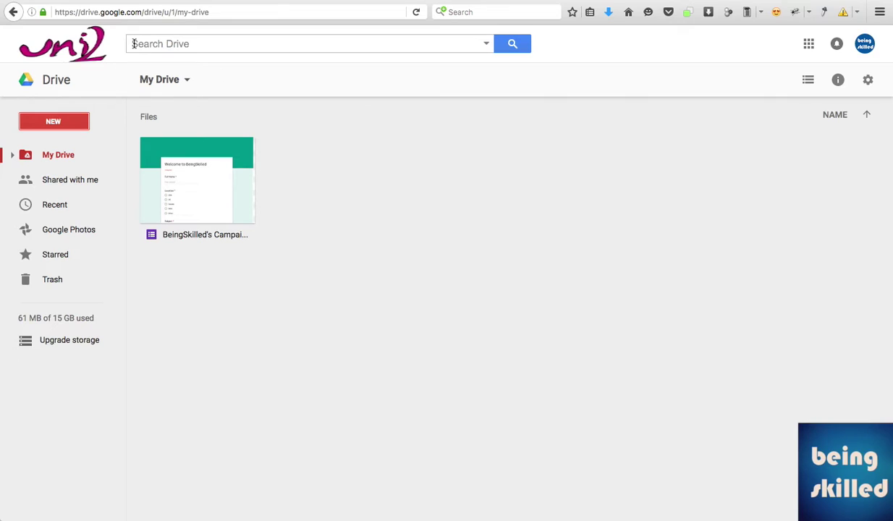
{"action": "left_click", "coordinate": [63, 121]}
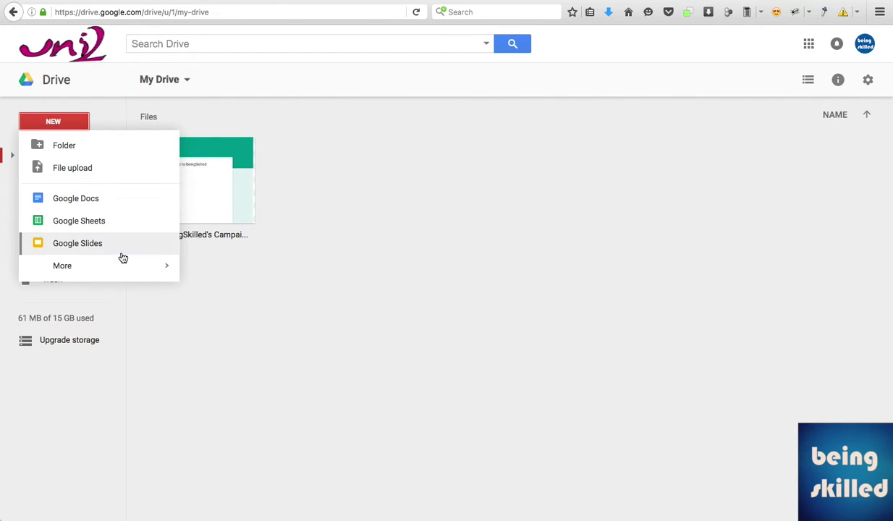
{"action": "mouse_move", "coordinate": [124, 268]}
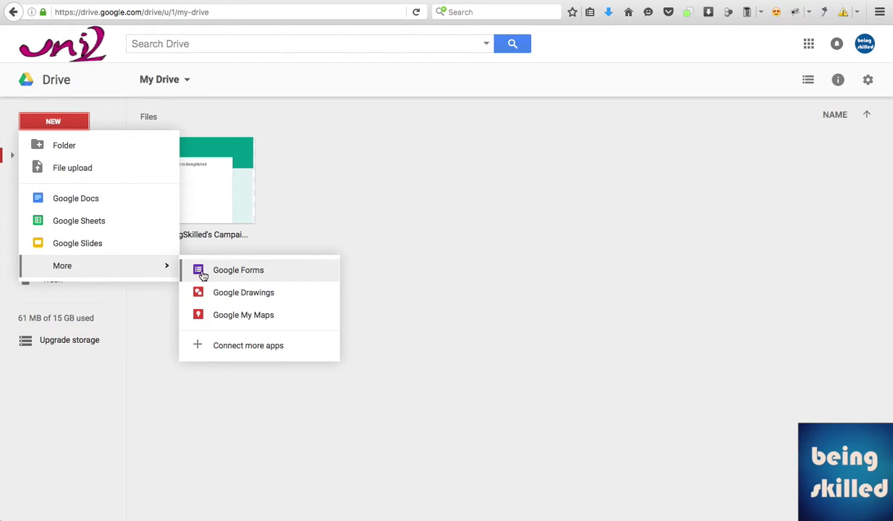
{"action": "left_click", "coordinate": [488, 208]}
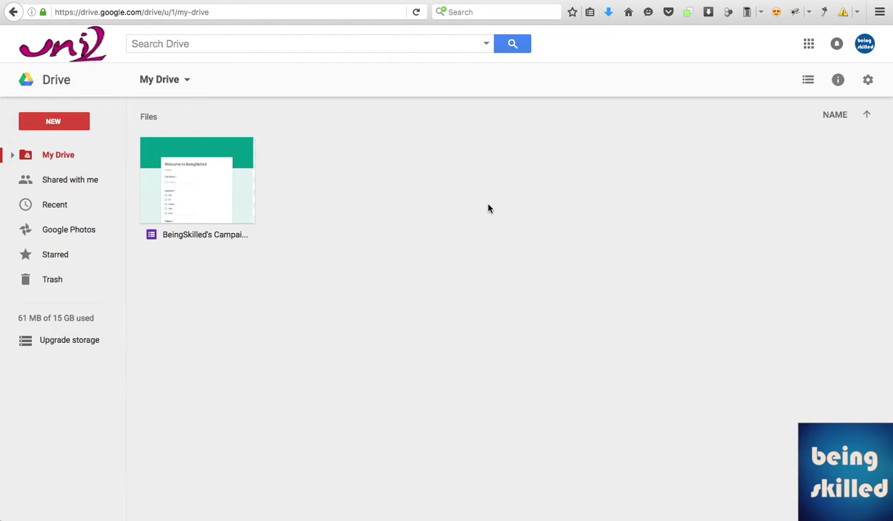